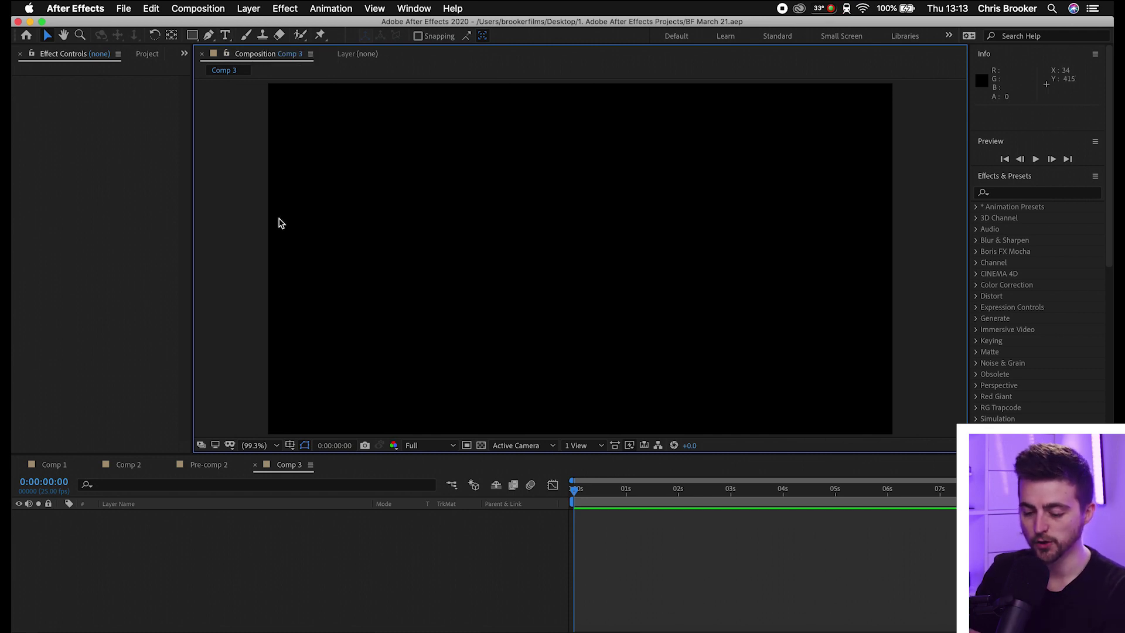
Step: Create a text layer reading 'BROOKERFILMS' in the composition
{"action": "key", "text": "super+t"}
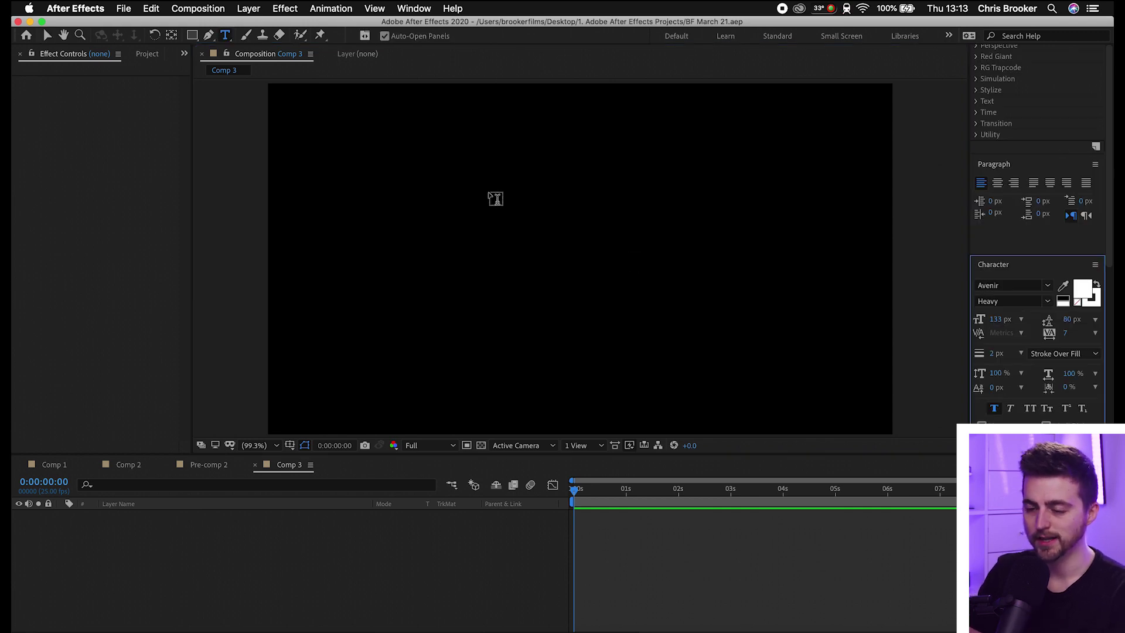
{"action": "left_click", "coordinate": [456, 181]}
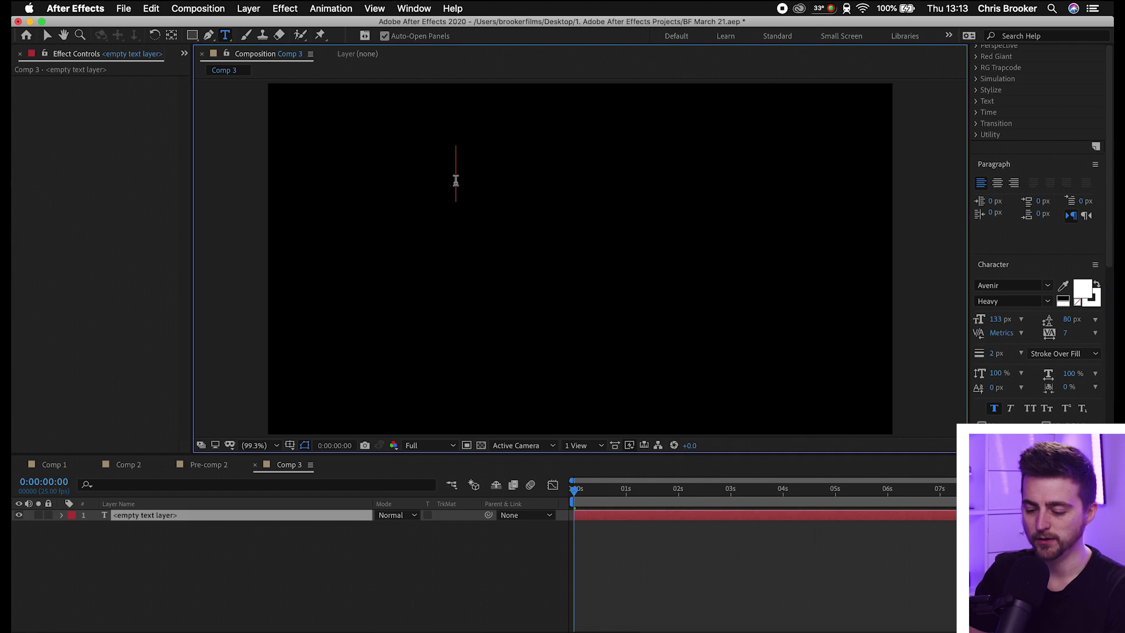
{"action": "type", "text": "BROOKERF"}
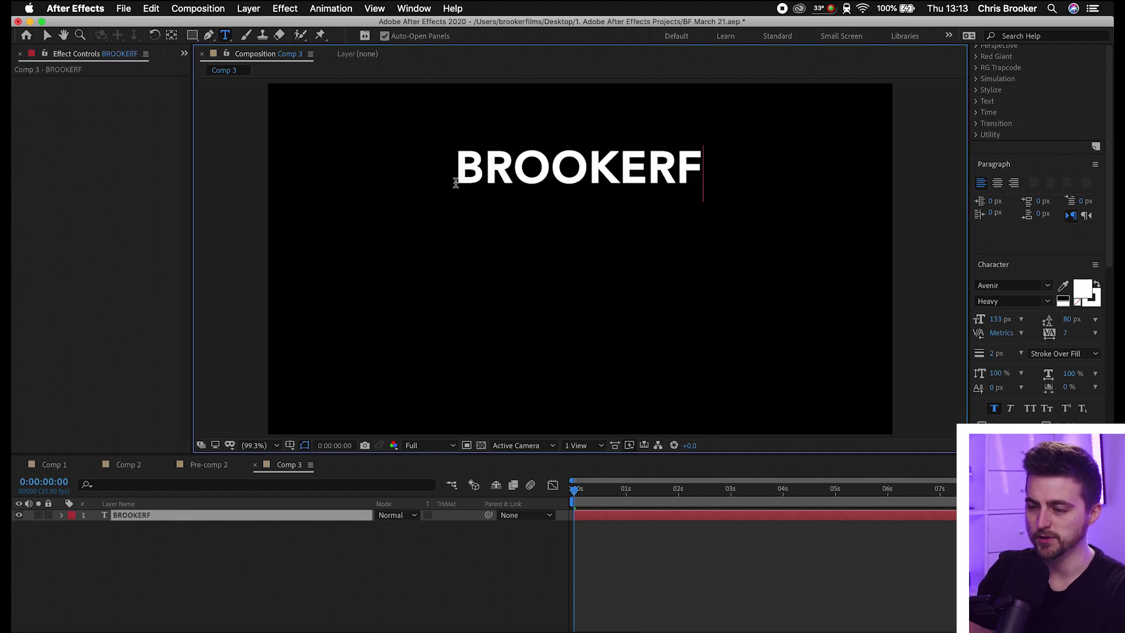
{"action": "type", "text": "ILM"}
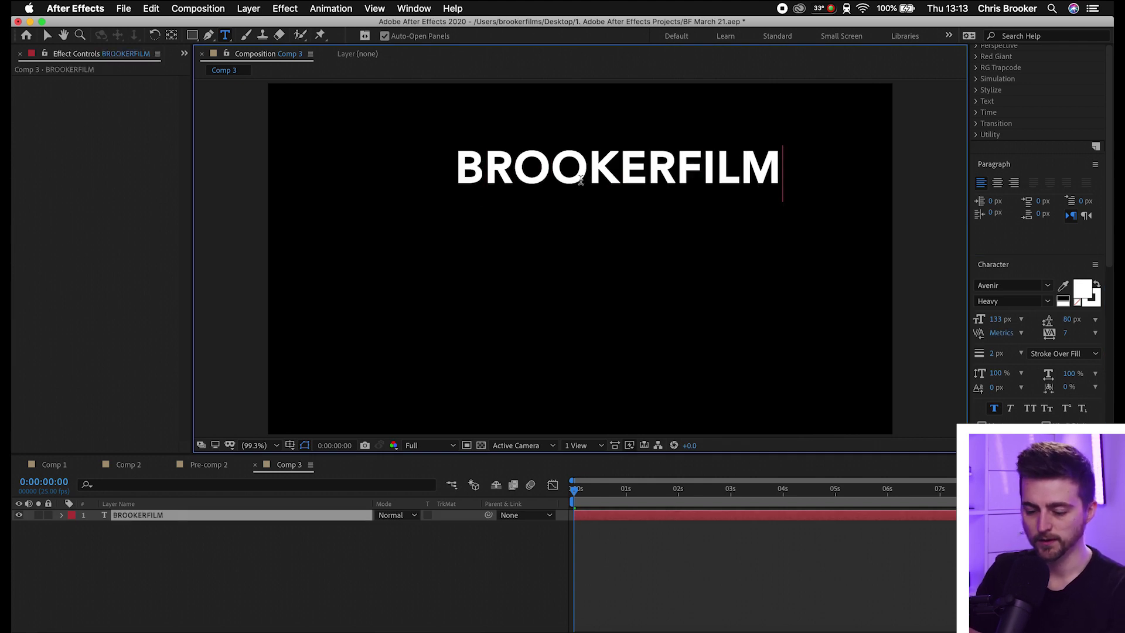
{"action": "type", "text": "S"}
{"action": "left_click", "coordinate": [47, 35]}
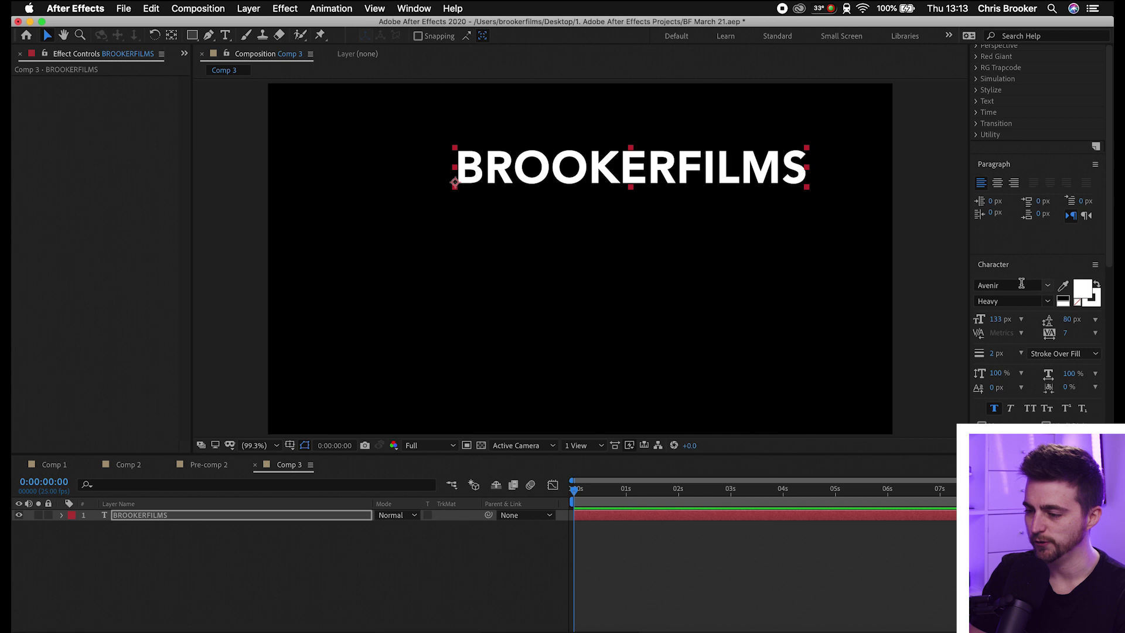
Step: Set the title to 163 px with 132 tracking and centre it using the proportional grid
{"action": "left_click_drag", "start_coordinate": [1003, 320], "coordinate": [1024, 317]}
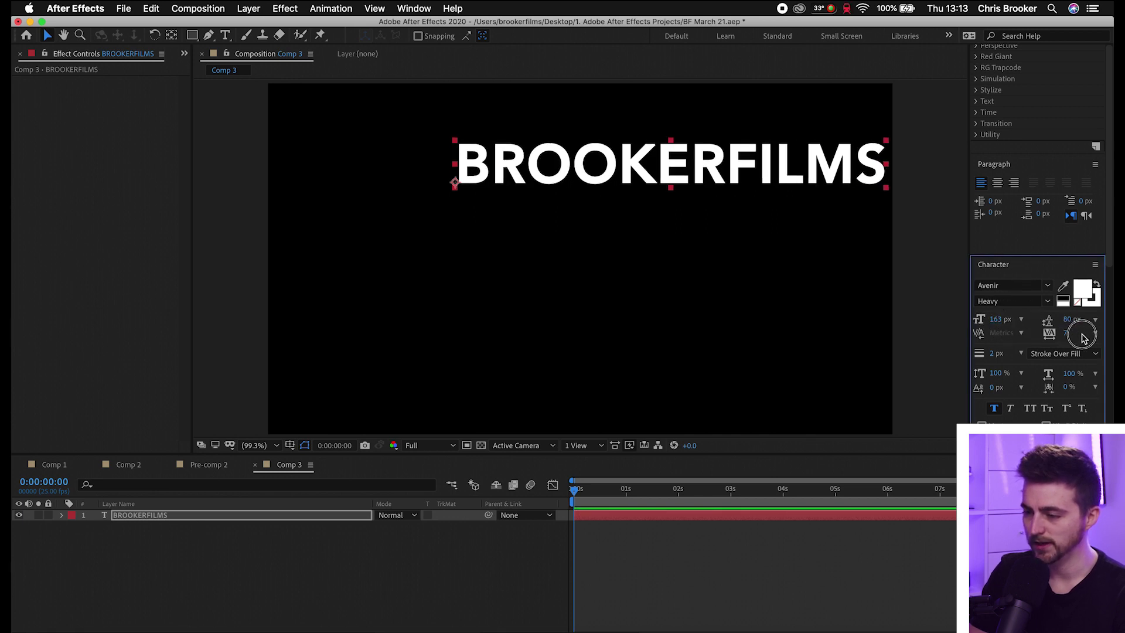
{"action": "left_click_drag", "start_coordinate": [1064, 337], "coordinate": [1082, 289]}
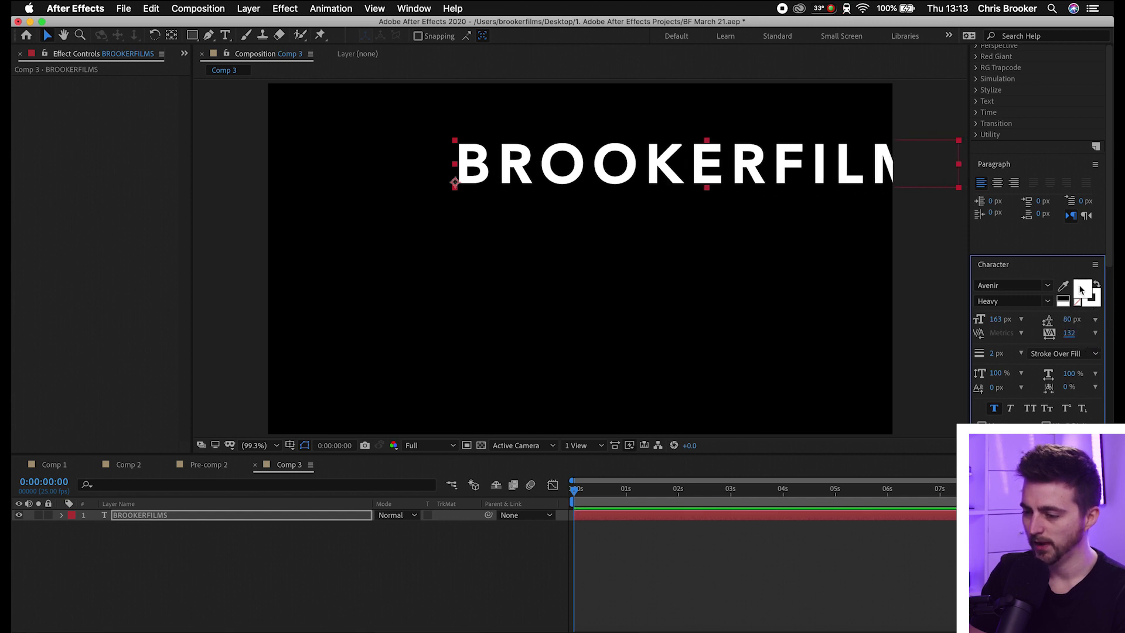
{"action": "left_click", "coordinate": [296, 449]}
{"action": "left_click", "coordinate": [316, 467]}
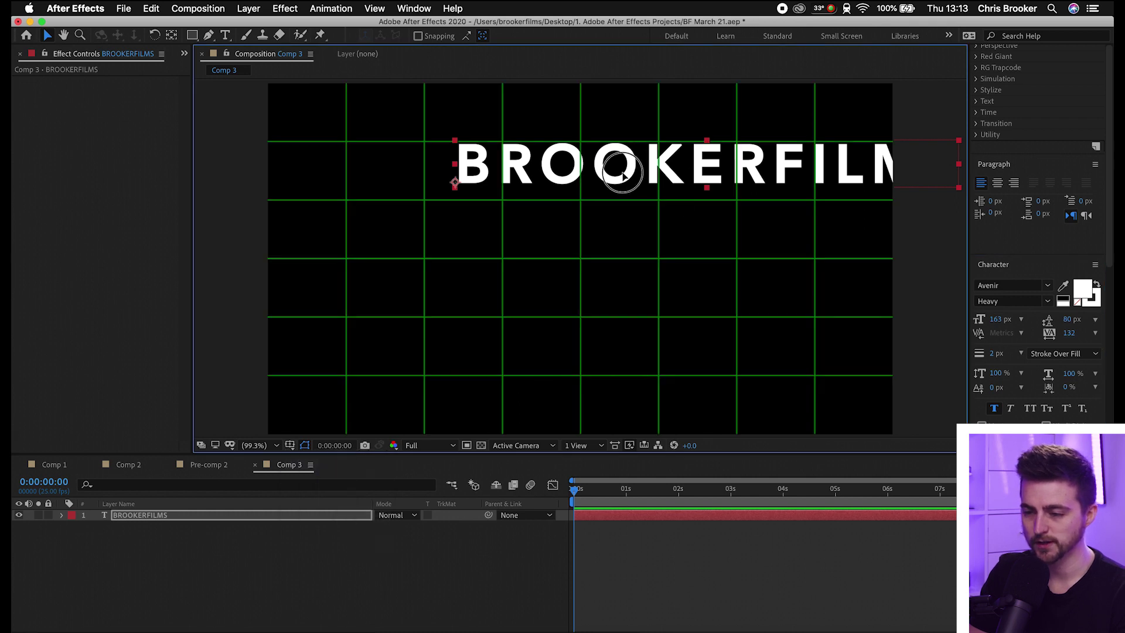
{"action": "left_click_drag", "start_coordinate": [622, 173], "coordinate": [518, 253]}
{"action": "left_click", "coordinate": [507, 579]}
{"action": "key", "text": "alt+apostrophe"}
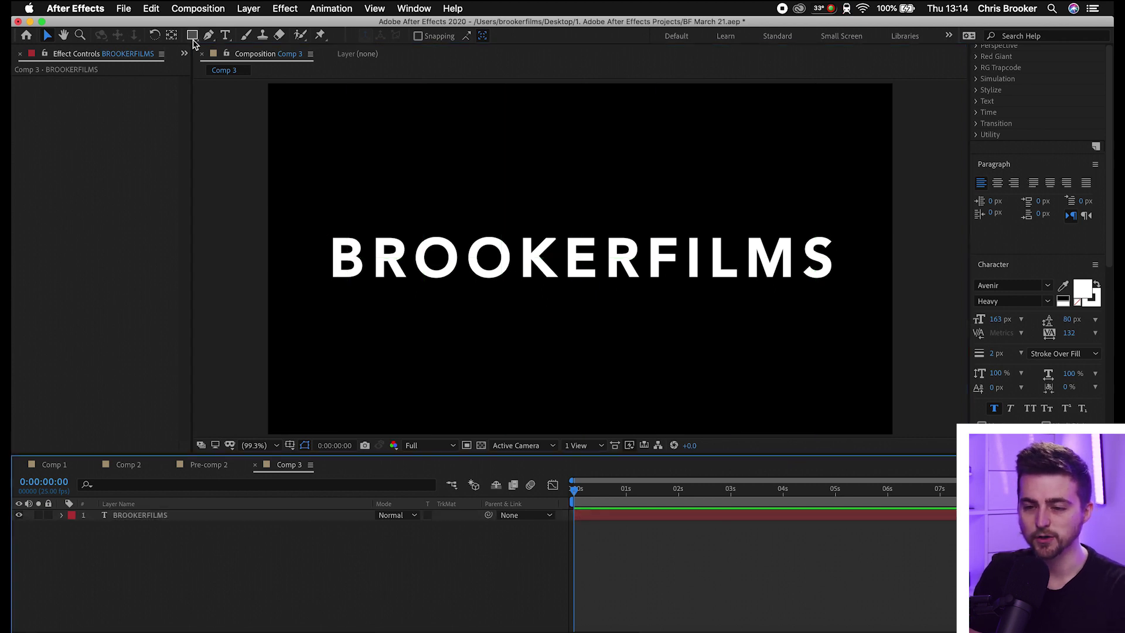
Step: Draw a blue rectangle from the title baseline to the bottom, then fit the view
{"action": "left_click_drag", "start_coordinate": [193, 37], "coordinate": [242, 39]}
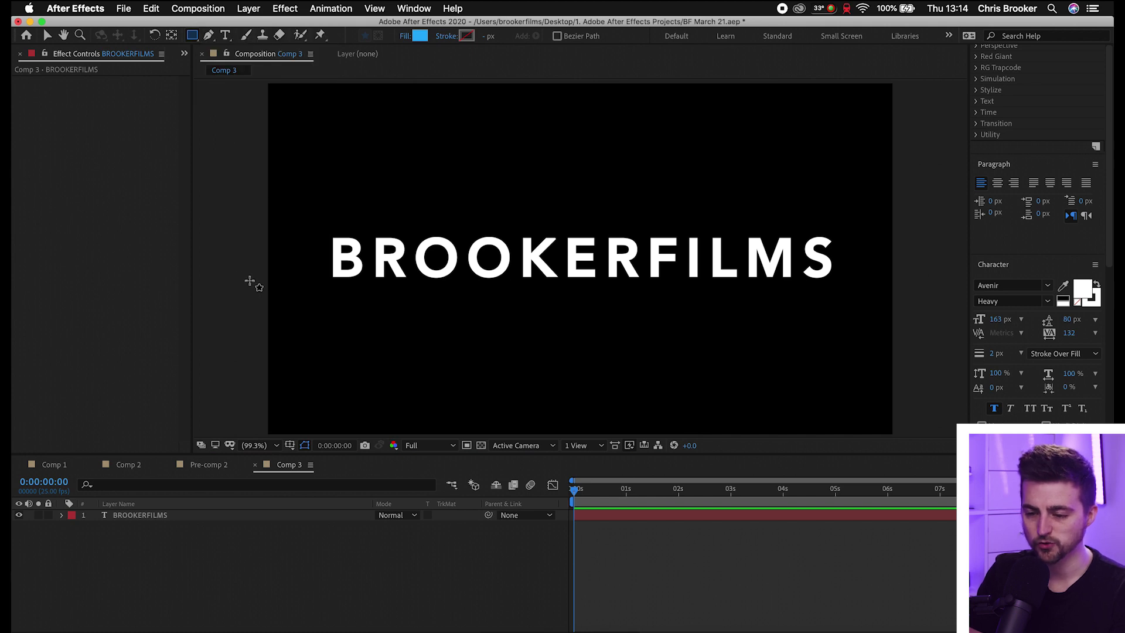
{"action": "left_click_drag", "start_coordinate": [228, 280], "coordinate": [957, 447]}
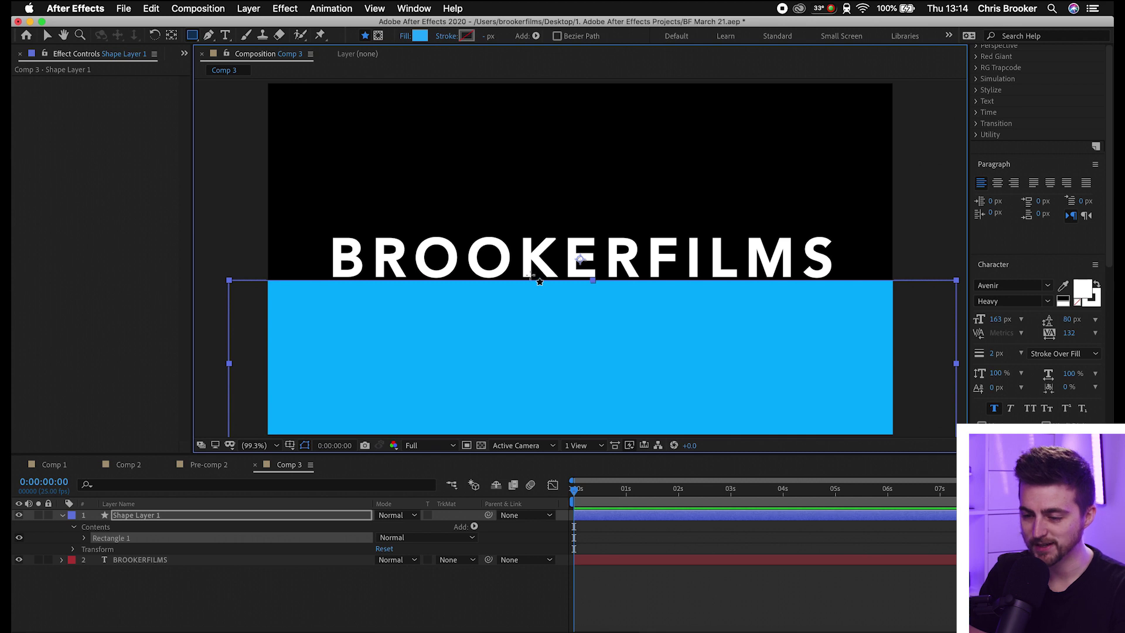
{"action": "scroll", "coordinate": [533, 276], "scroll_direction": "up", "scroll_amount": 2}
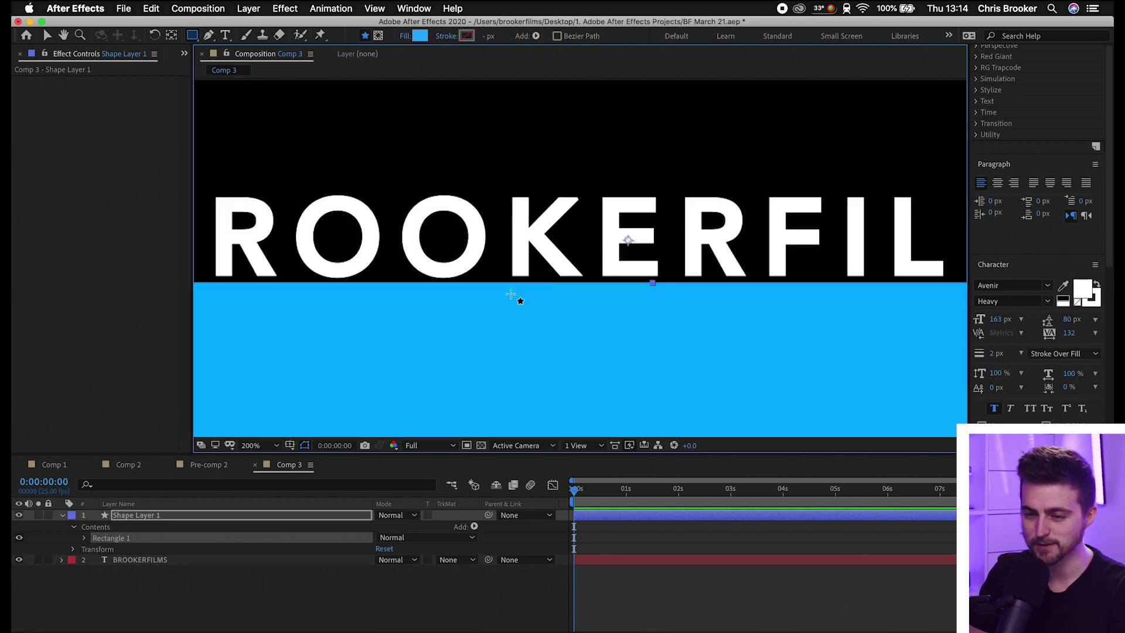
{"action": "left_click", "coordinate": [48, 35]}
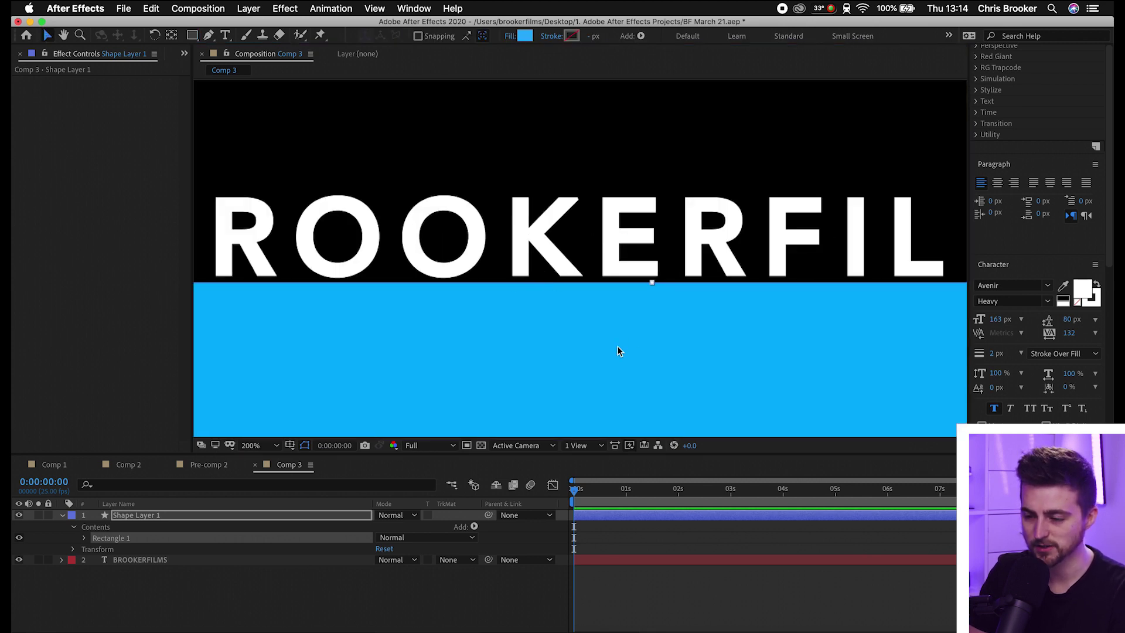
{"action": "left_click", "coordinate": [254, 446]}
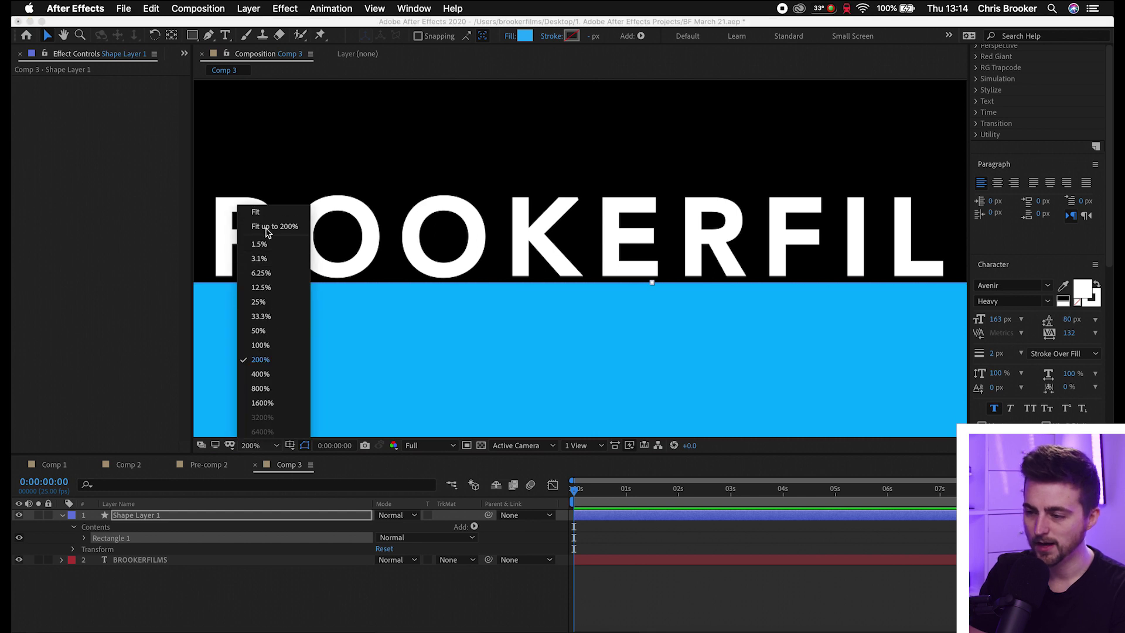
{"action": "left_click", "coordinate": [267, 229]}
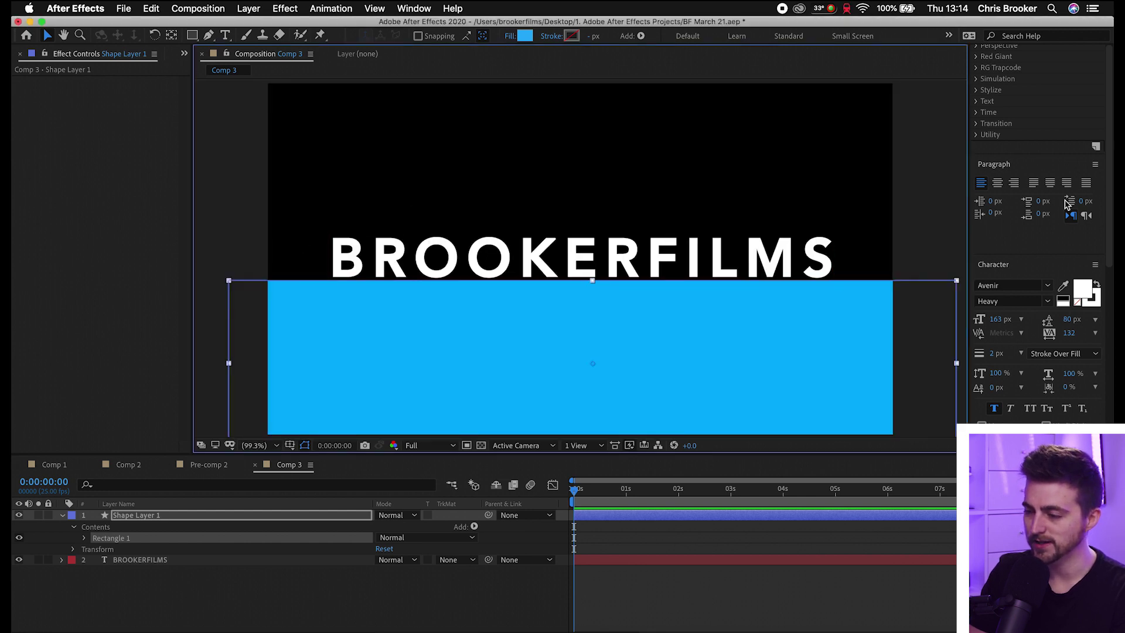
Step: Search Effects & Presets for 'set ma' and drop Set Matte onto the BROOKERFILMS layer
{"action": "scroll", "coordinate": [1067, 203], "scroll_direction": "up", "scroll_amount": 10}
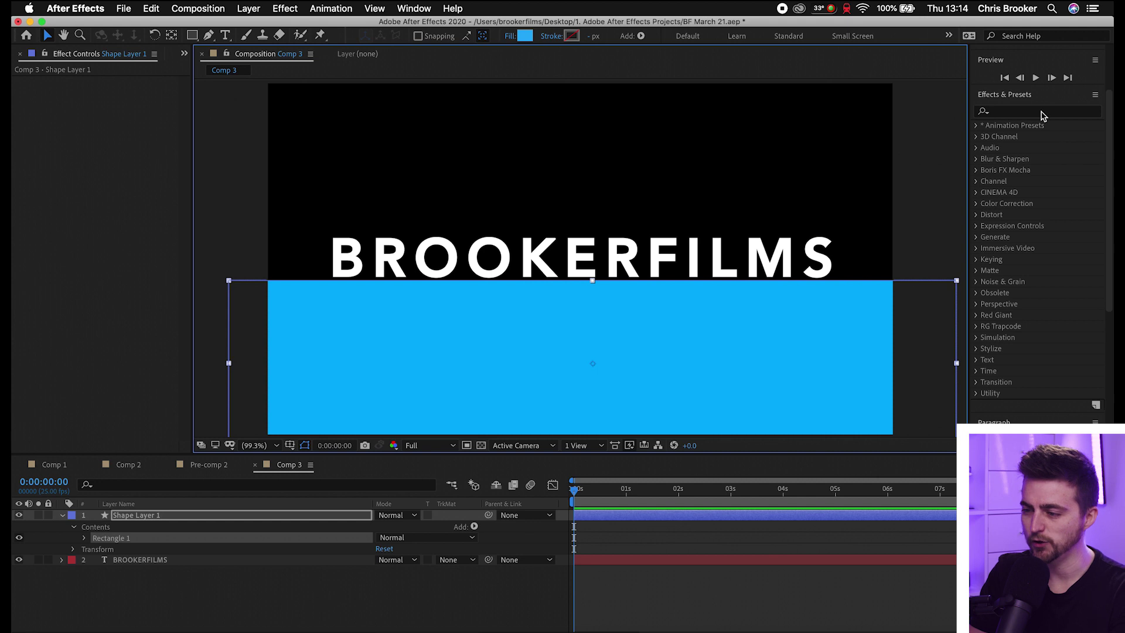
{"action": "left_click", "coordinate": [1042, 111]}
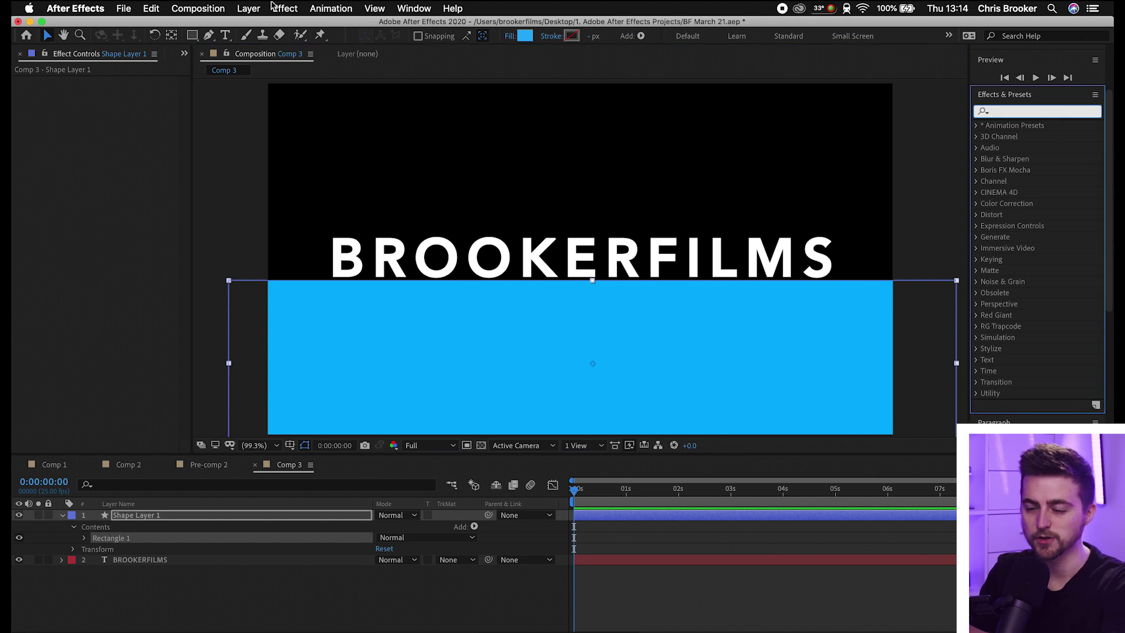
{"action": "left_click", "coordinate": [404, 7]}
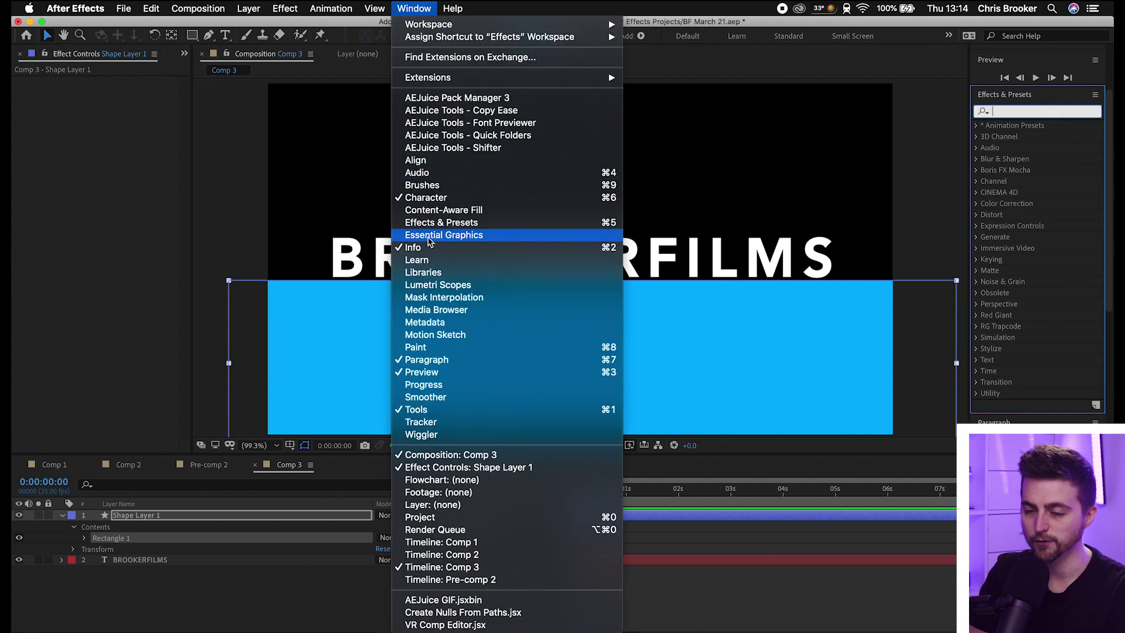
{"action": "left_click", "coordinate": [445, 224]}
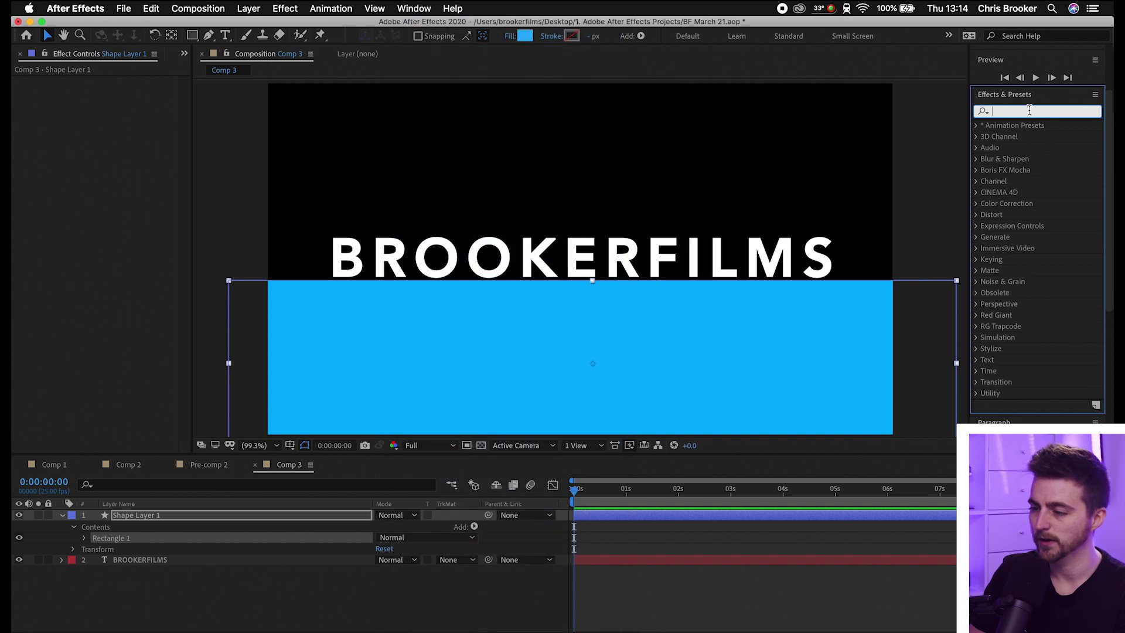
{"action": "type", "text": "set matte"}
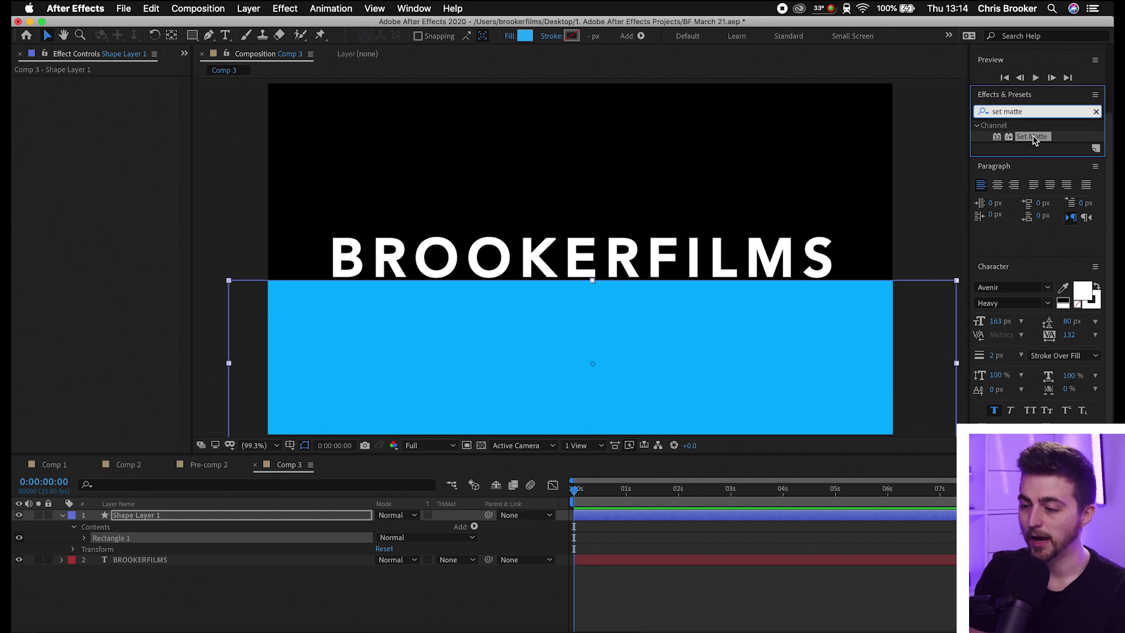
{"action": "left_click_drag", "start_coordinate": [1022, 146], "coordinate": [696, 265]}
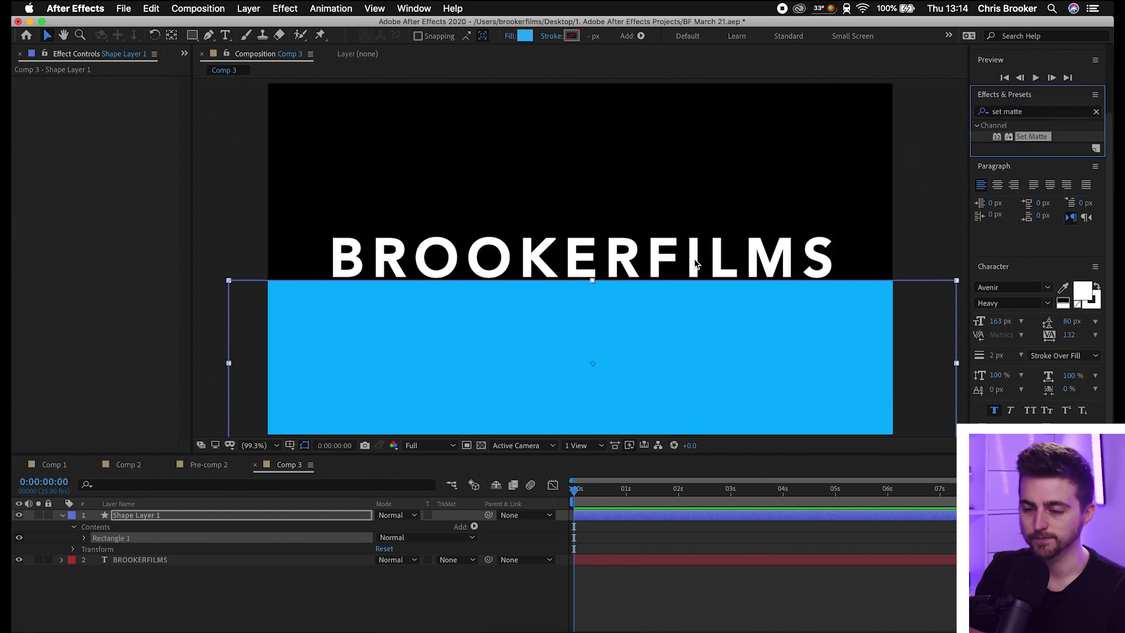
Step: Rename Shape Layer 1 to 'matte' and drag it below the BROOKERFILMS layer
{"action": "left_click", "coordinate": [150, 517]}
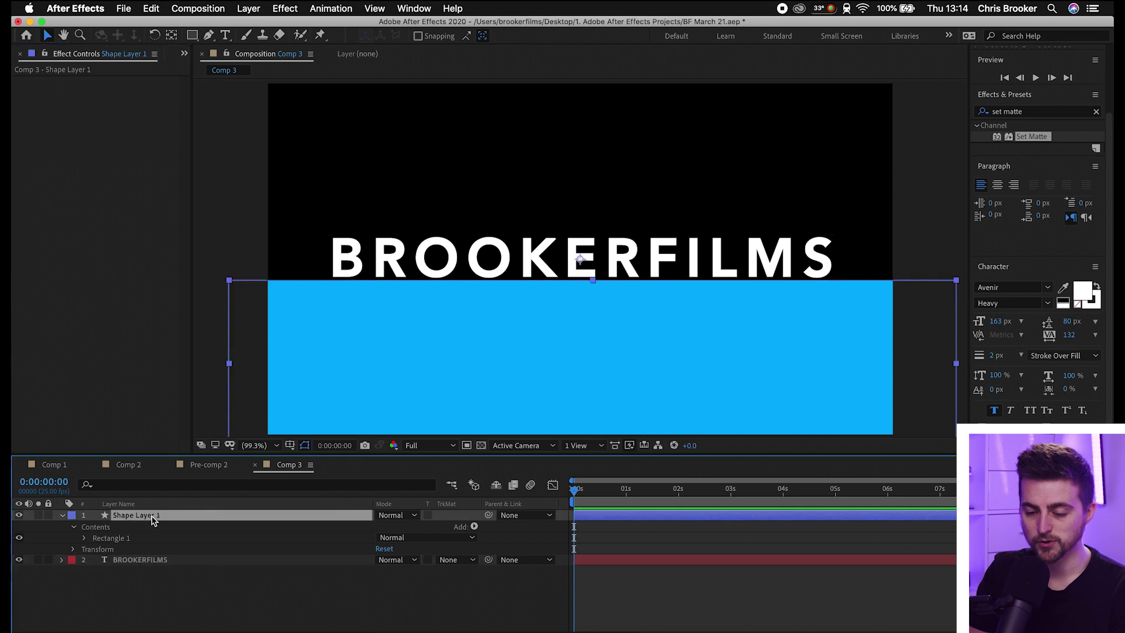
{"action": "right_click", "coordinate": [149, 519]}
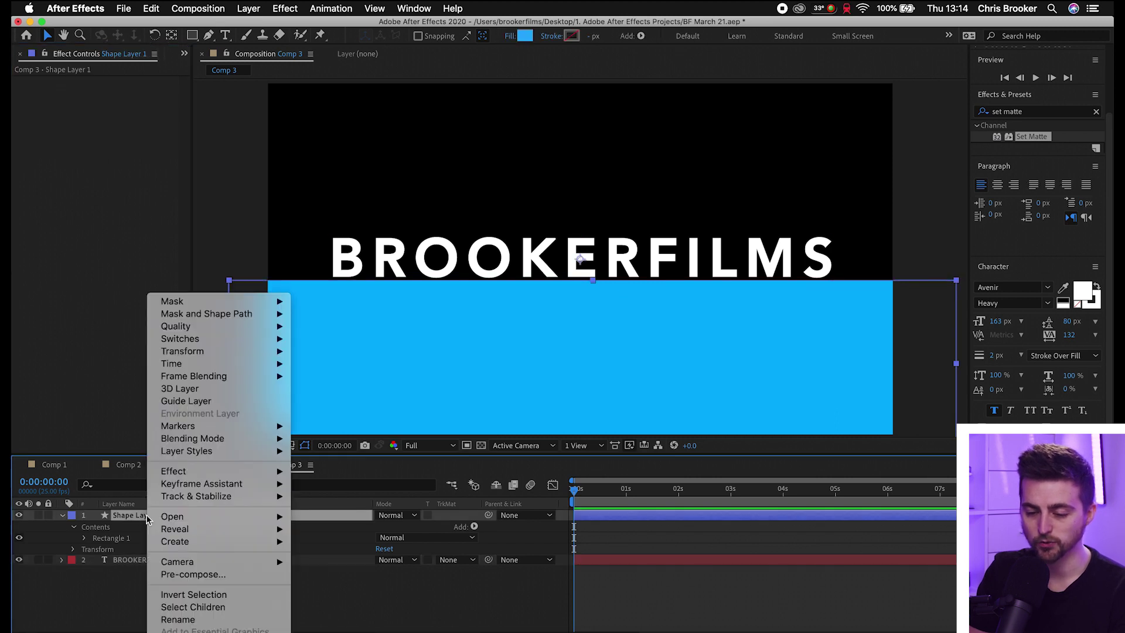
{"action": "right_click", "coordinate": [140, 518]}
{"action": "right_click", "coordinate": [141, 518]}
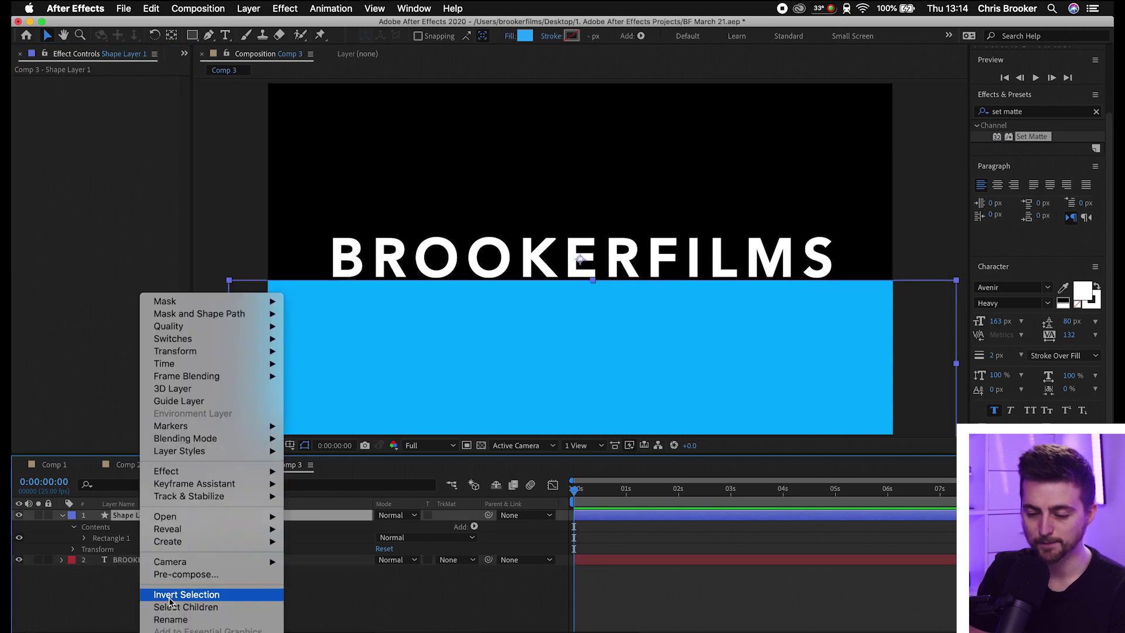
{"action": "left_click", "coordinate": [164, 620]}
{"action": "type", "text": "m"}
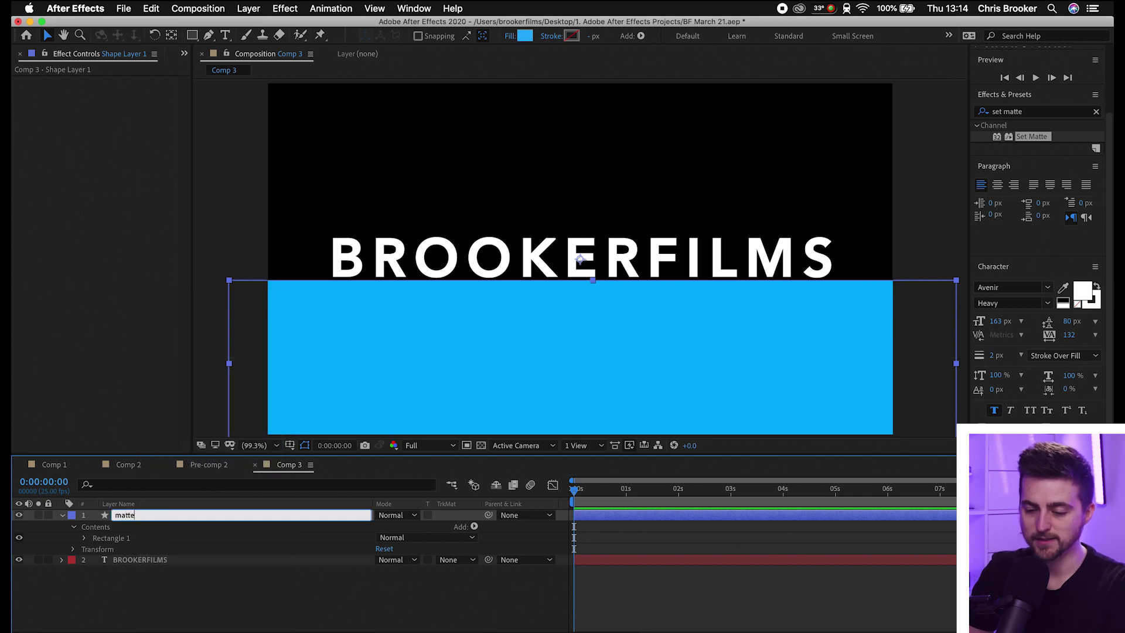
{"action": "type", "text": "atte"}
{"action": "key", "text": "Return"}
{"action": "left_click_drag", "start_coordinate": [133, 521], "coordinate": [134, 573]}
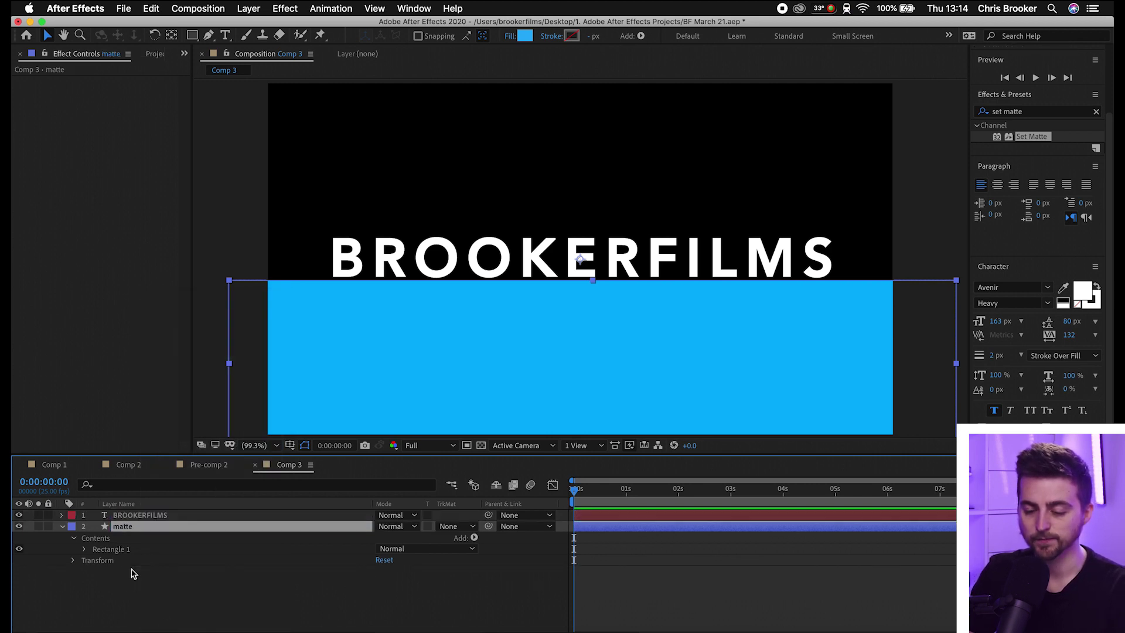
Step: Point the title's Set Matte at the matte layer and invert the matte
{"action": "left_click", "coordinate": [158, 517]}
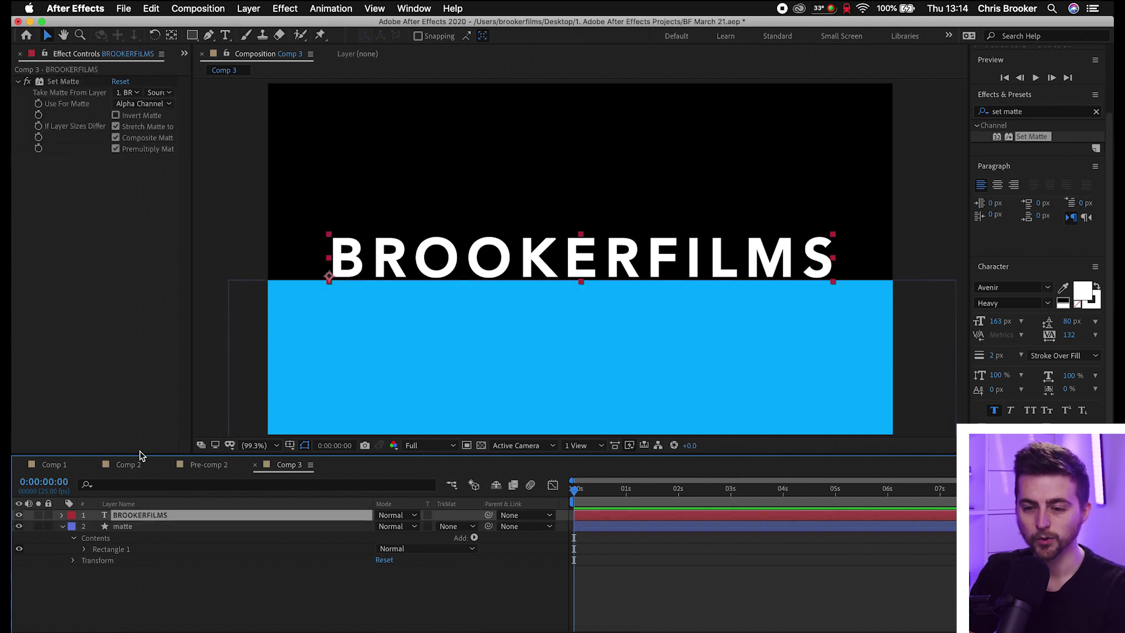
{"action": "left_click", "coordinate": [63, 81]}
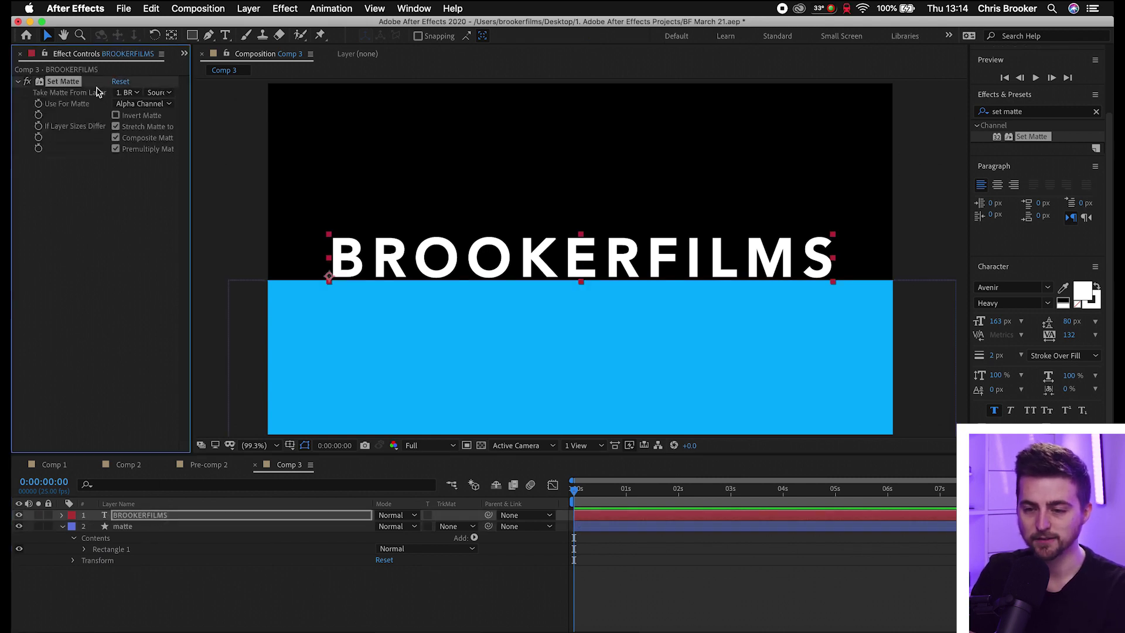
{"action": "left_click", "coordinate": [127, 92]}
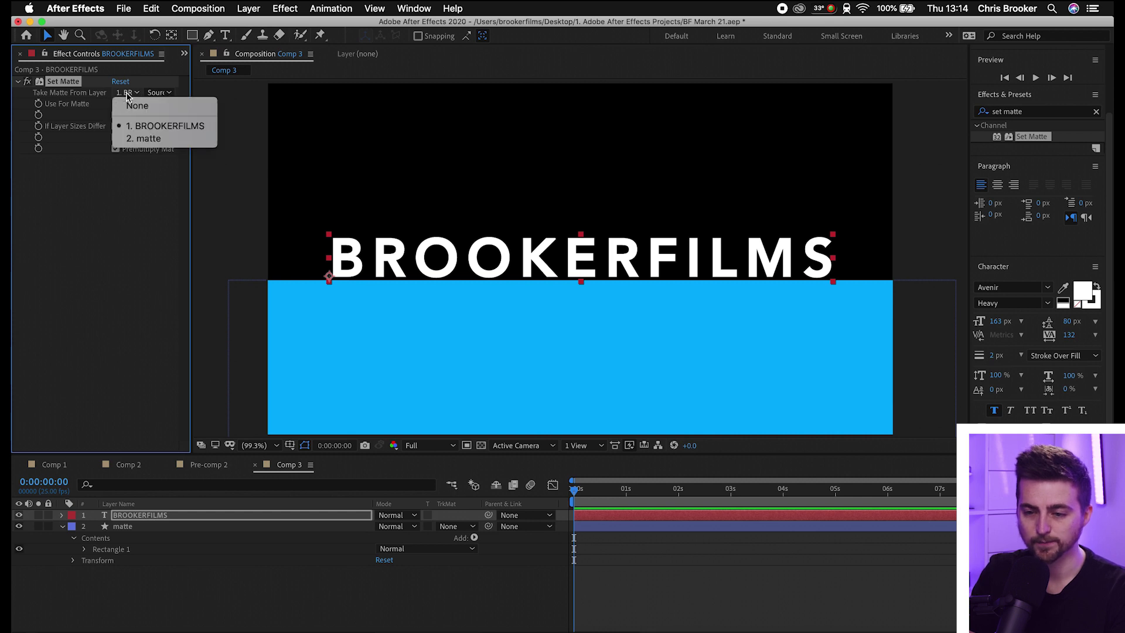
{"action": "left_click", "coordinate": [141, 139]}
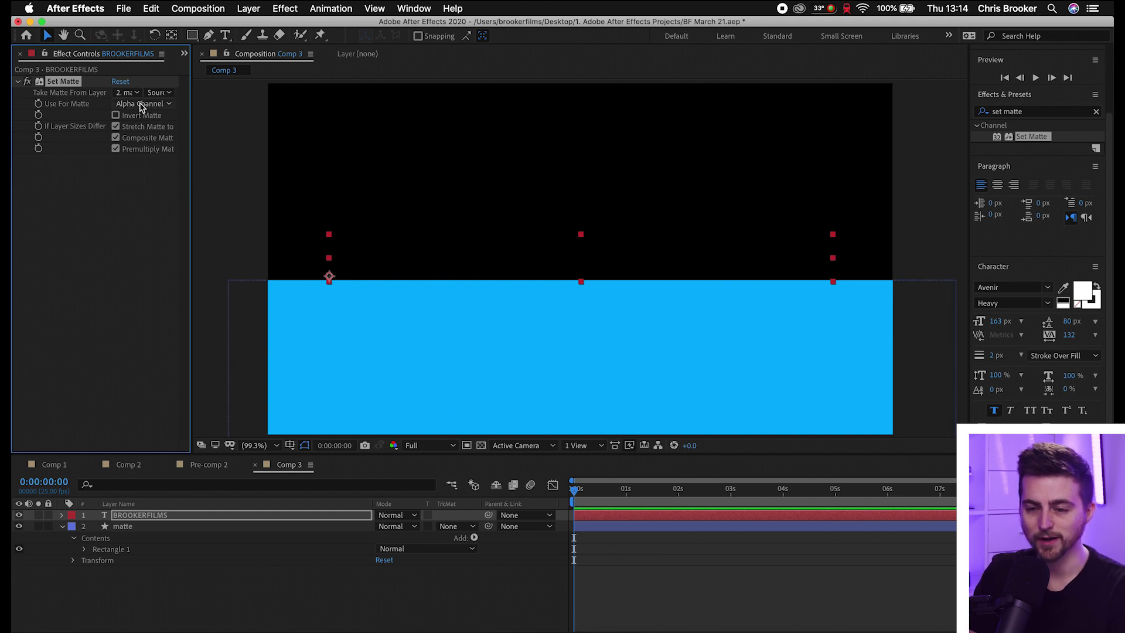
{"action": "left_click", "coordinate": [116, 116]}
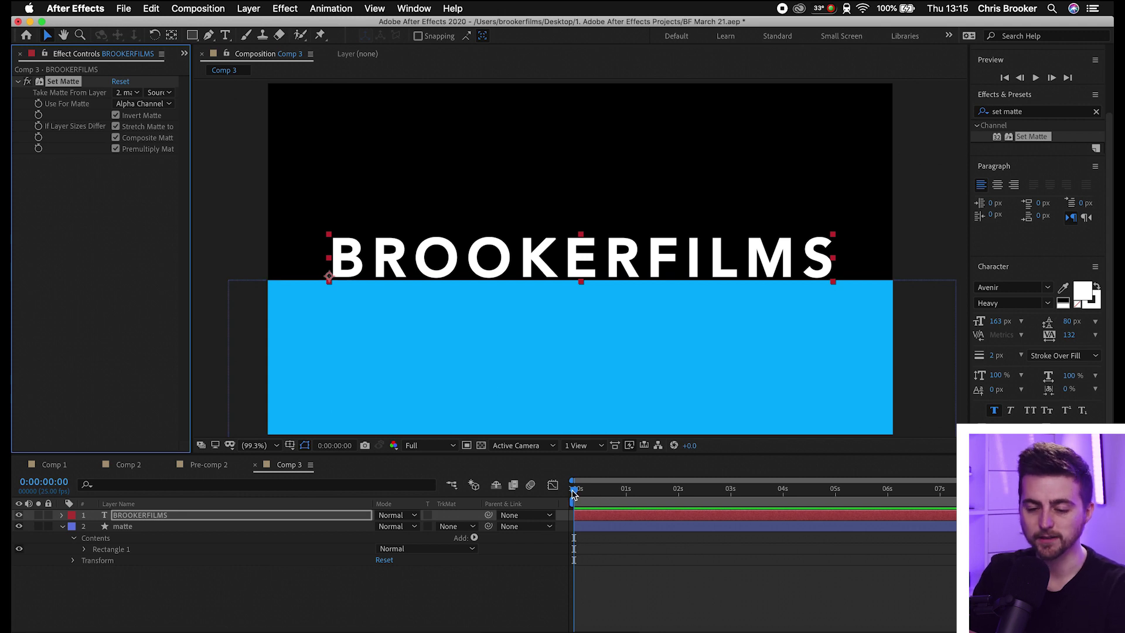
Step: Turn off the matte layer's visibility and reselect the BROOKERFILMS title
{"action": "left_click", "coordinate": [123, 527]}
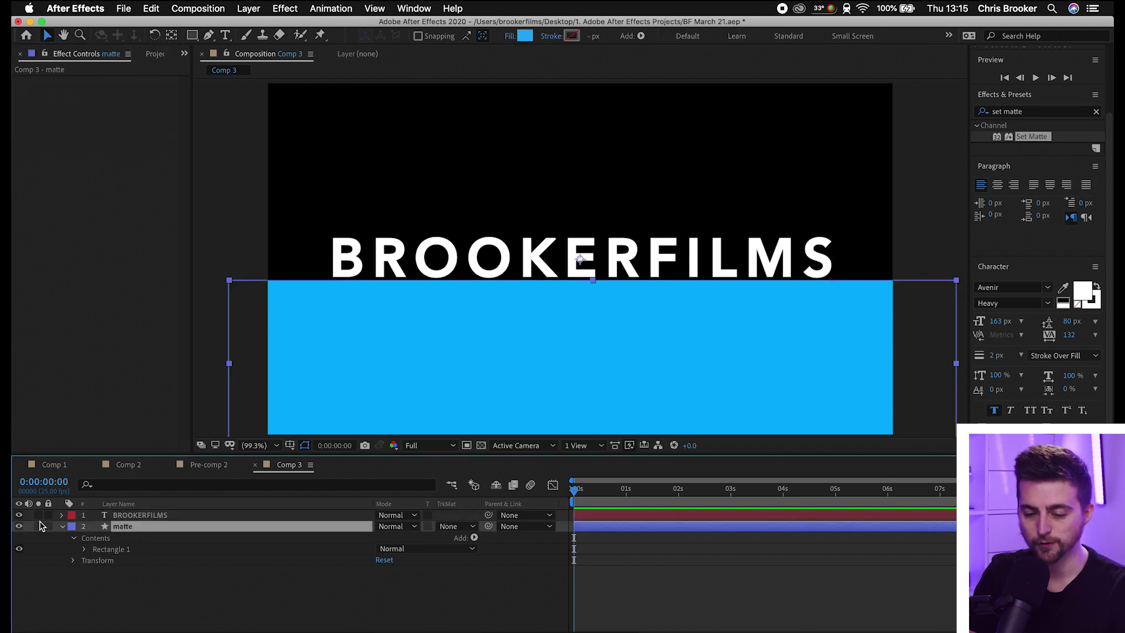
{"action": "left_click", "coordinate": [20, 527]}
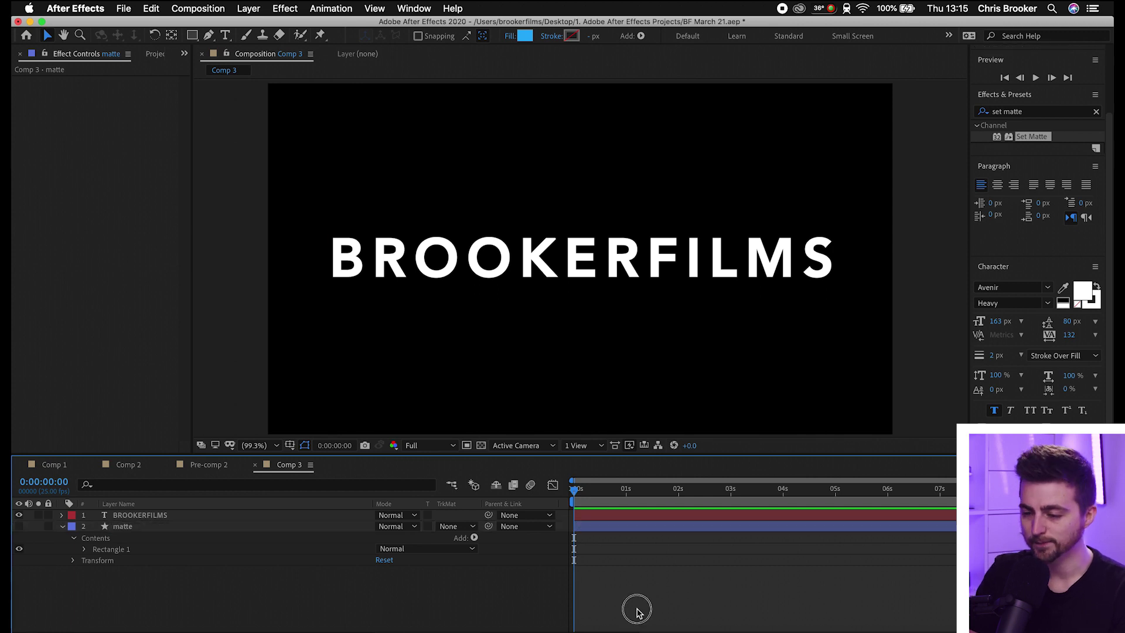
{"action": "left_click_drag", "start_coordinate": [545, 259], "coordinate": [571, 251]}
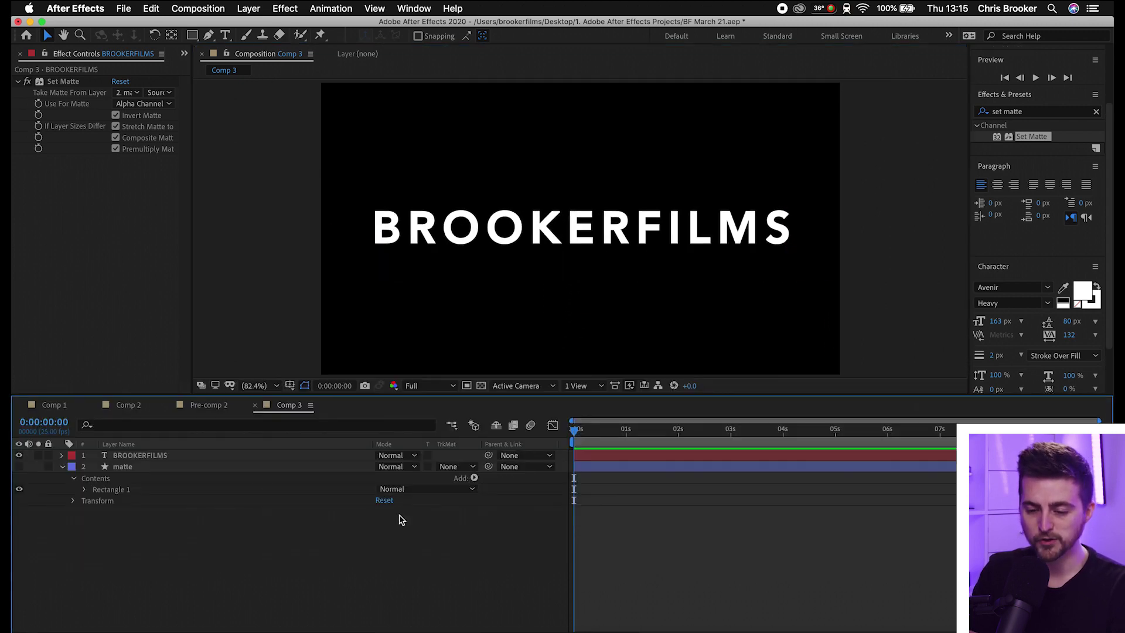
Step: Add a Position text animator to BROOKERFILMS and expand Range Selector 1's Start, End, Offset
{"action": "left_click", "coordinate": [159, 457]}
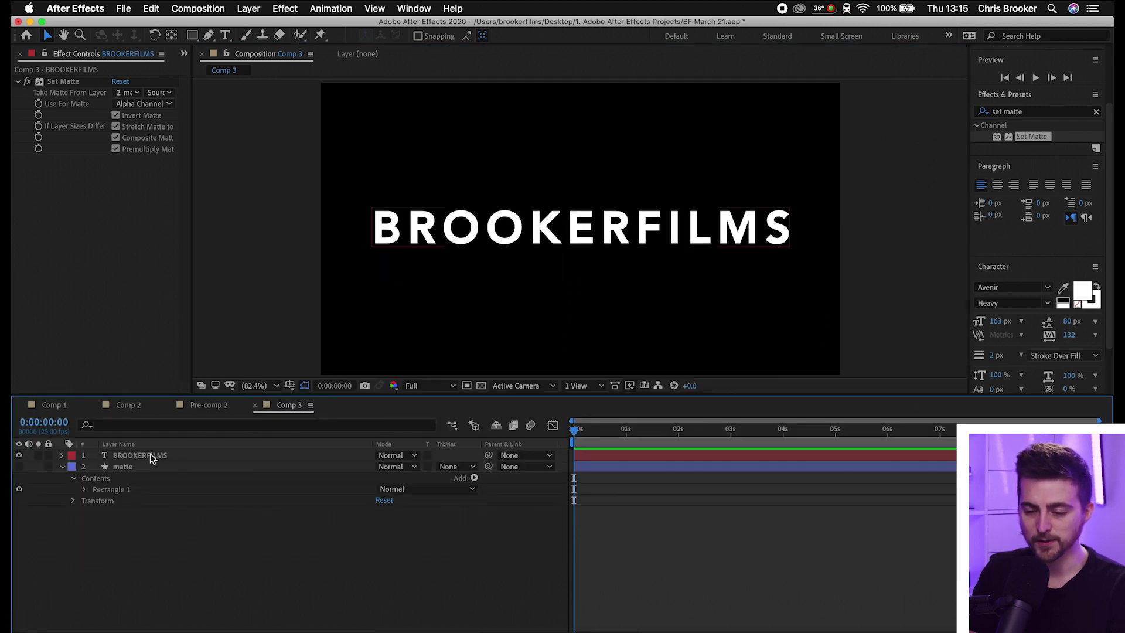
{"action": "left_click", "coordinate": [63, 456]}
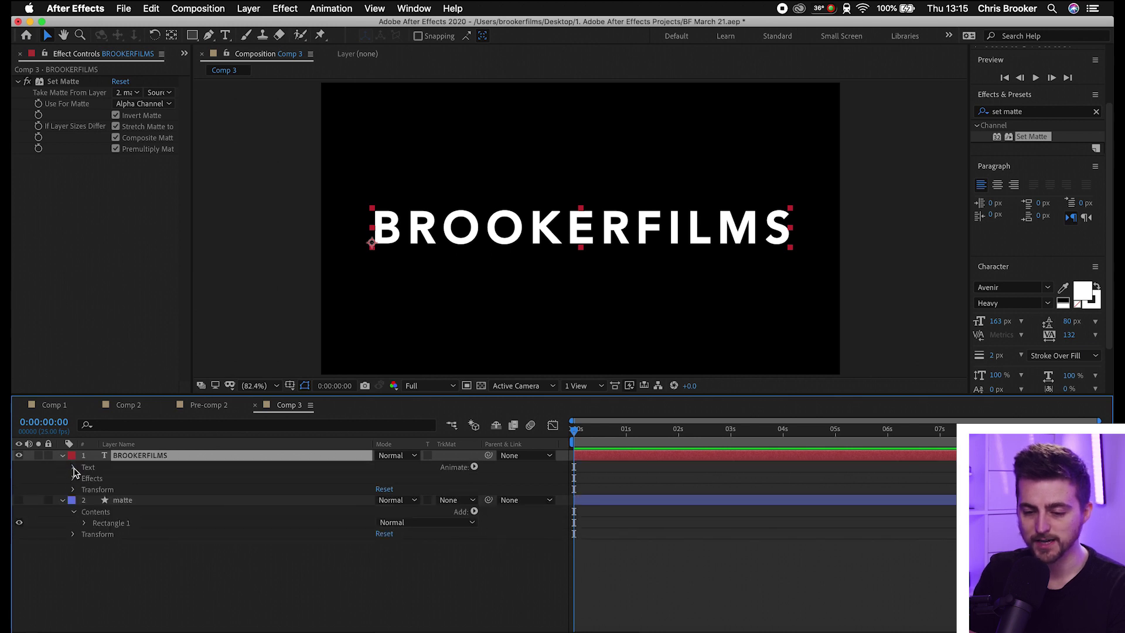
{"action": "left_click", "coordinate": [74, 468]}
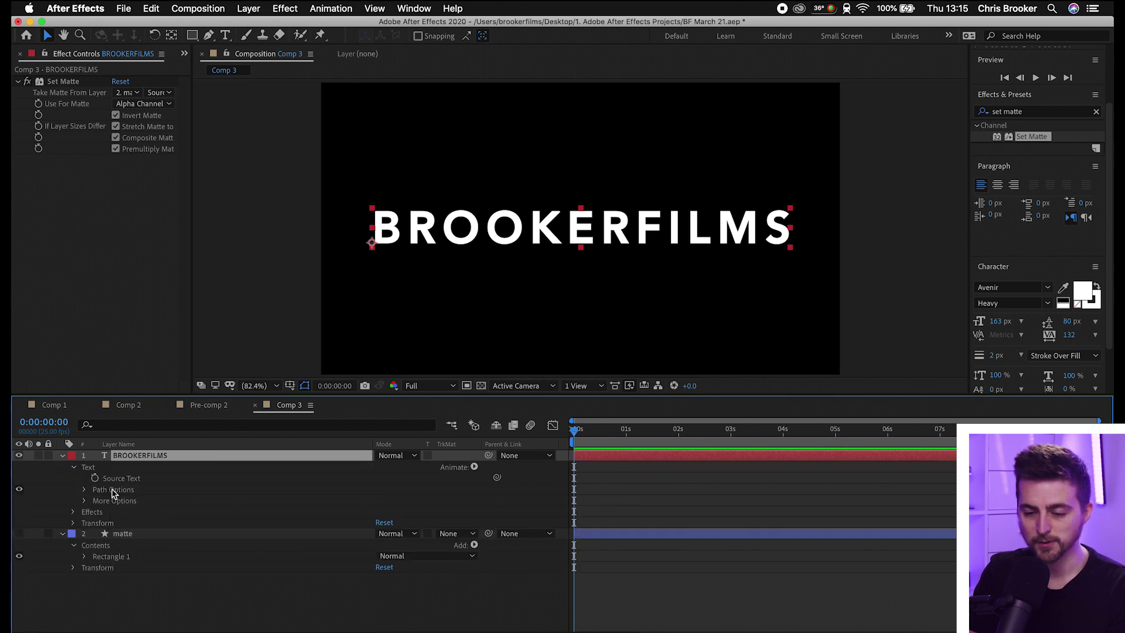
{"action": "left_click", "coordinate": [261, 587]}
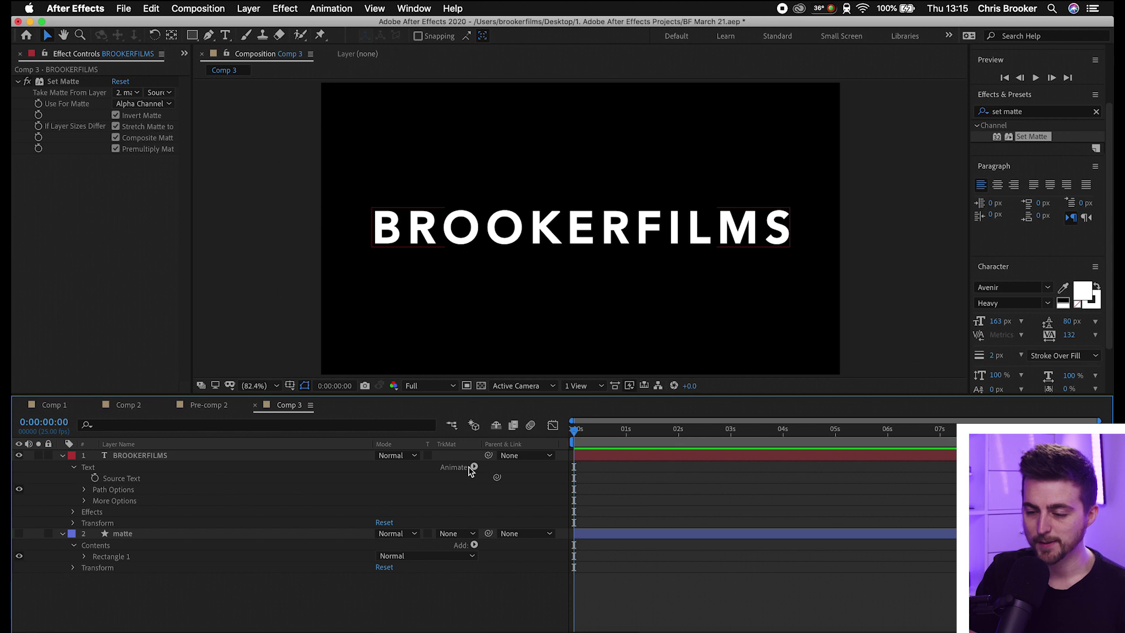
{"action": "left_click", "coordinate": [474, 467]}
{"action": "left_click", "coordinate": [509, 426]}
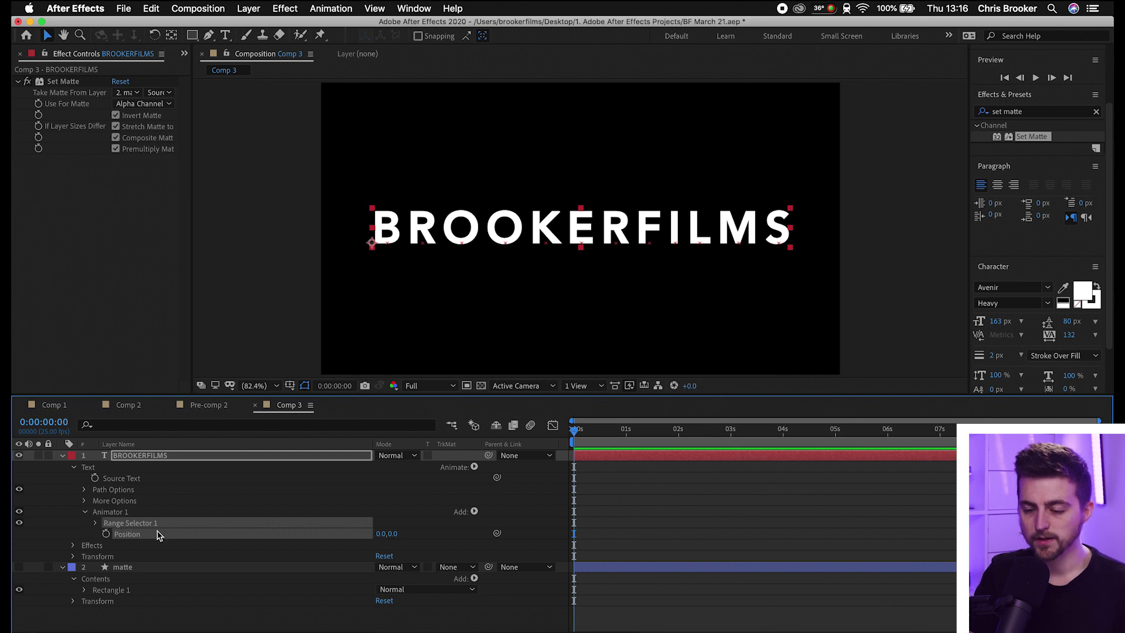
{"action": "left_click", "coordinate": [116, 522]}
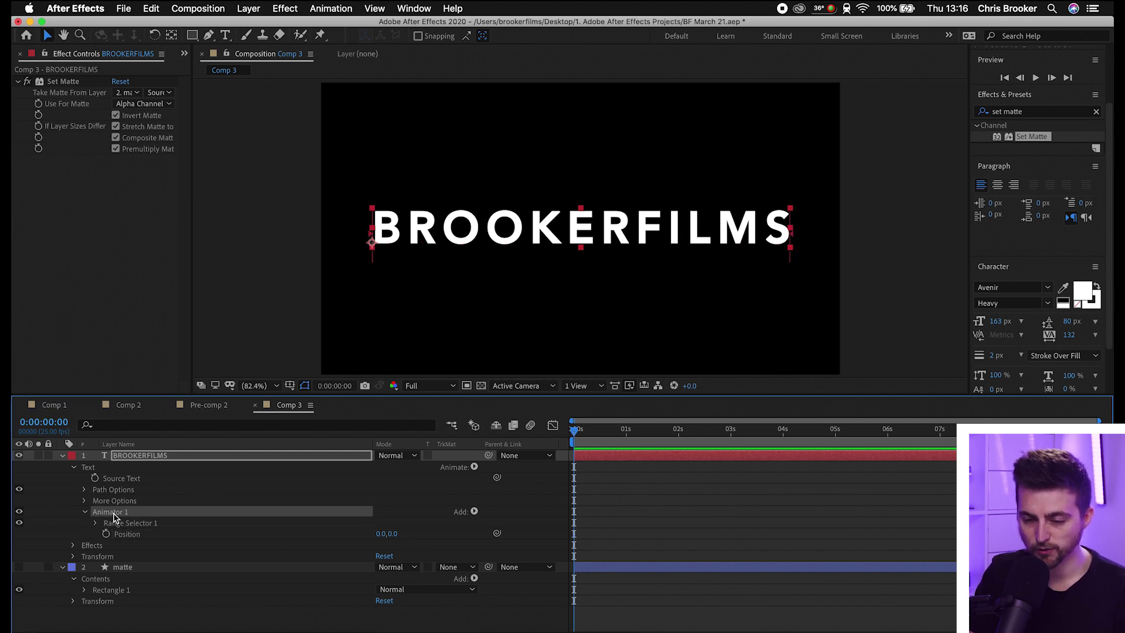
{"action": "left_click", "coordinate": [96, 523]}
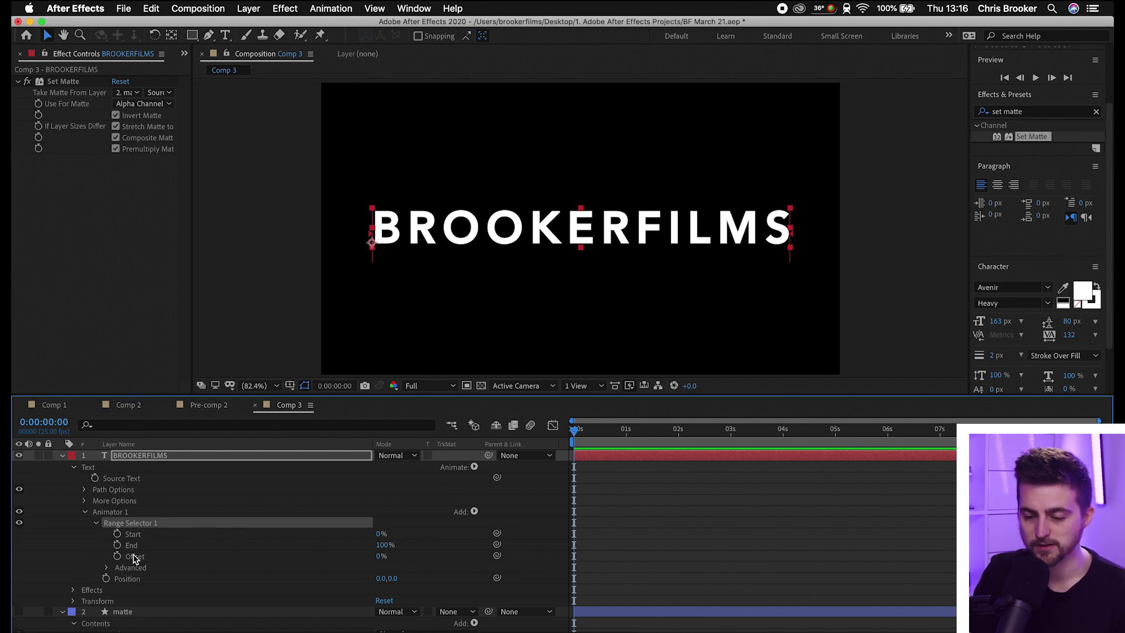
Step: Keyframe the range selector Offset from 0% at the start to 100% at one second
{"action": "left_click", "coordinate": [416, 545]}
{"action": "left_click", "coordinate": [674, 550]}
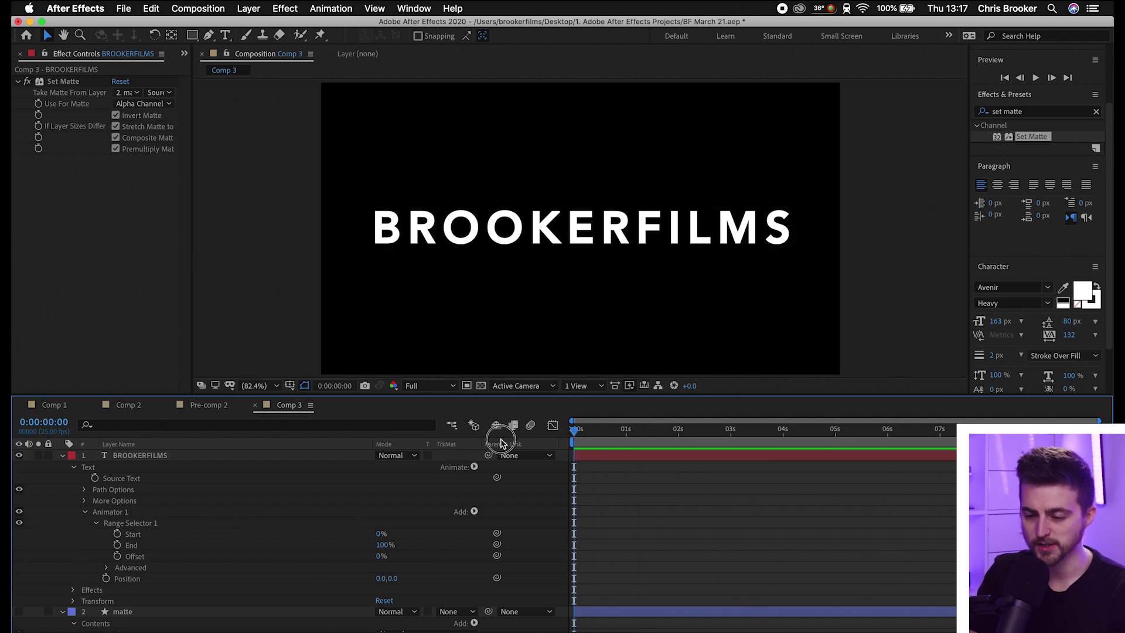
{"action": "left_click", "coordinate": [118, 558]}
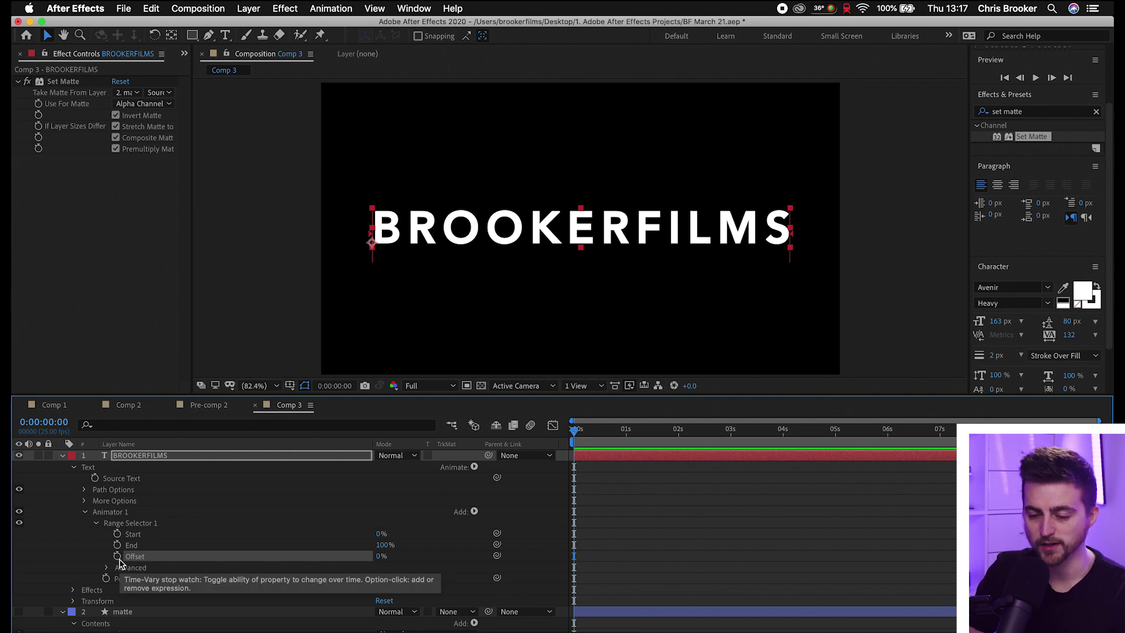
{"action": "left_click", "coordinate": [117, 557]}
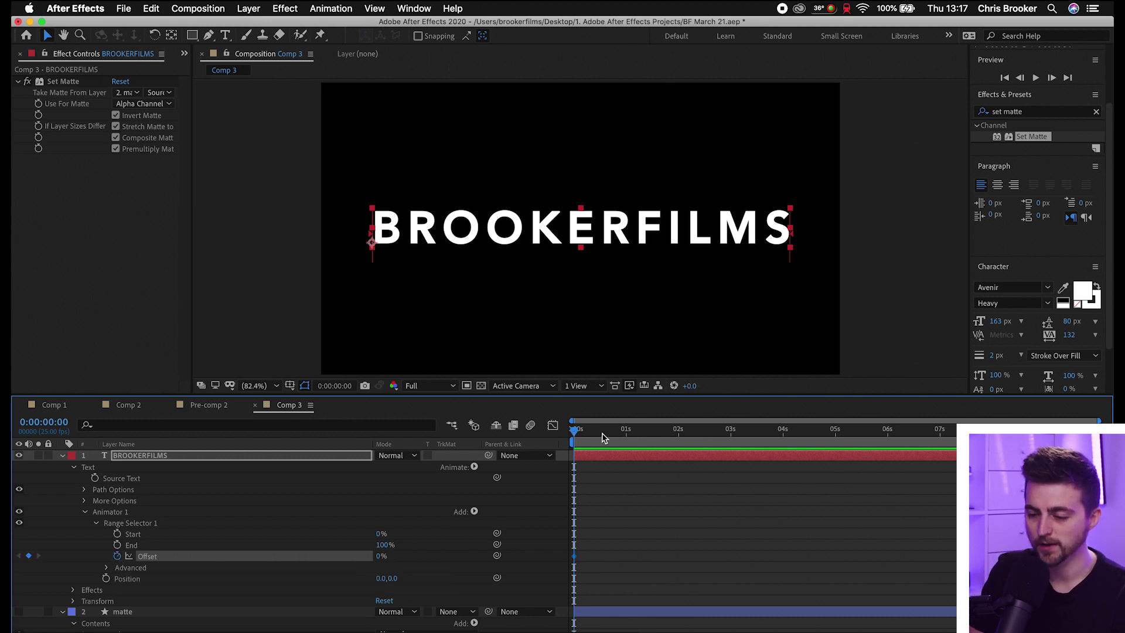
{"action": "left_click_drag", "start_coordinate": [604, 438], "coordinate": [625, 442]}
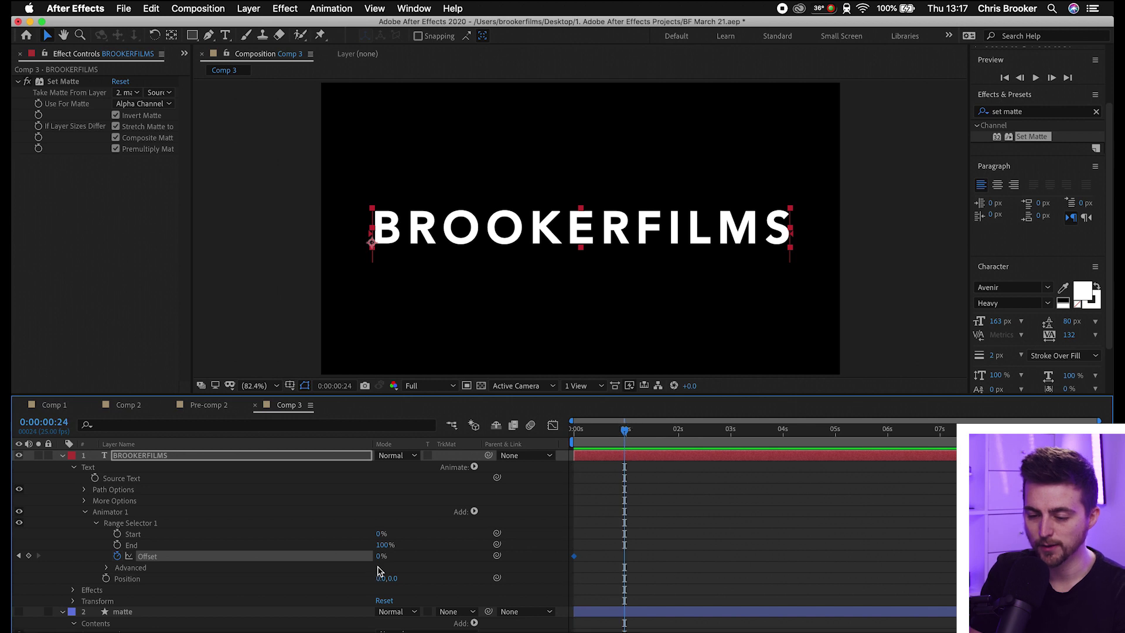
{"action": "left_click_drag", "start_coordinate": [381, 561], "coordinate": [469, 562]}
{"action": "left_click_drag", "start_coordinate": [625, 431], "coordinate": [548, 441]}
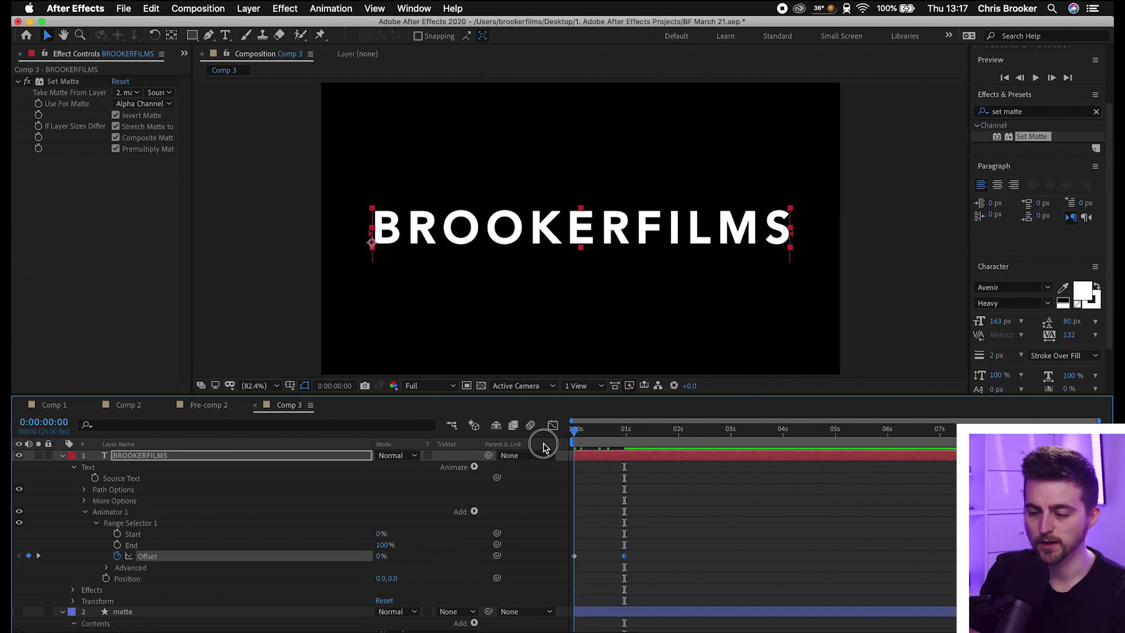
Step: Set the animator Position to 0,194 and preview the letters rising in
{"action": "left_click", "coordinate": [128, 578]}
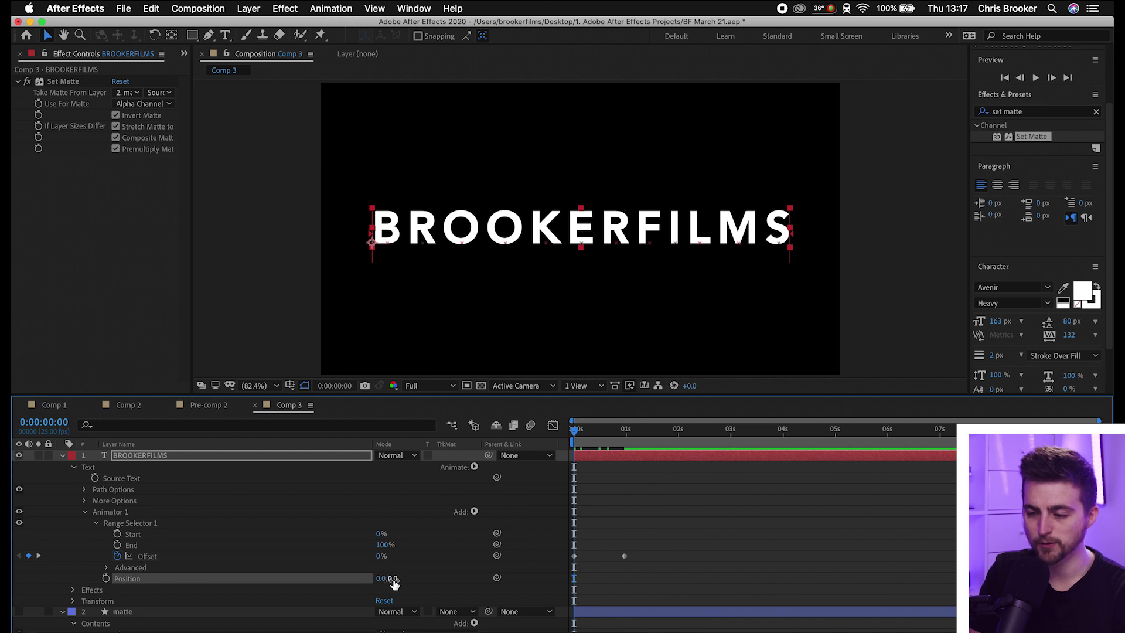
{"action": "left_click_drag", "start_coordinate": [393, 579], "coordinate": [523, 581]}
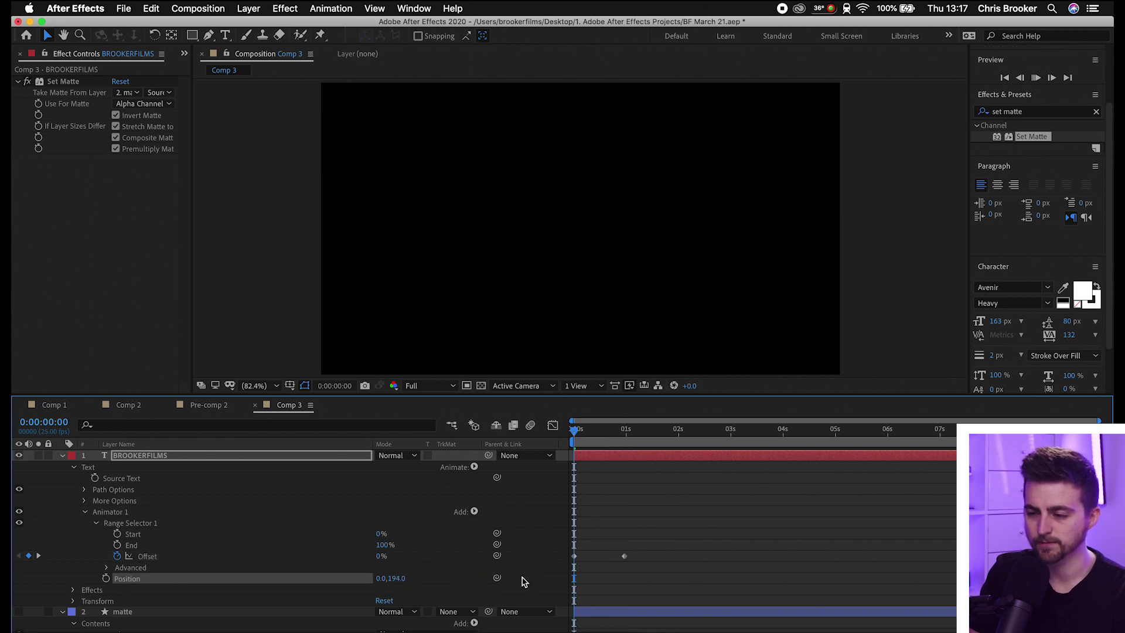
{"action": "key", "text": "space"}
{"action": "key", "text": "space"}
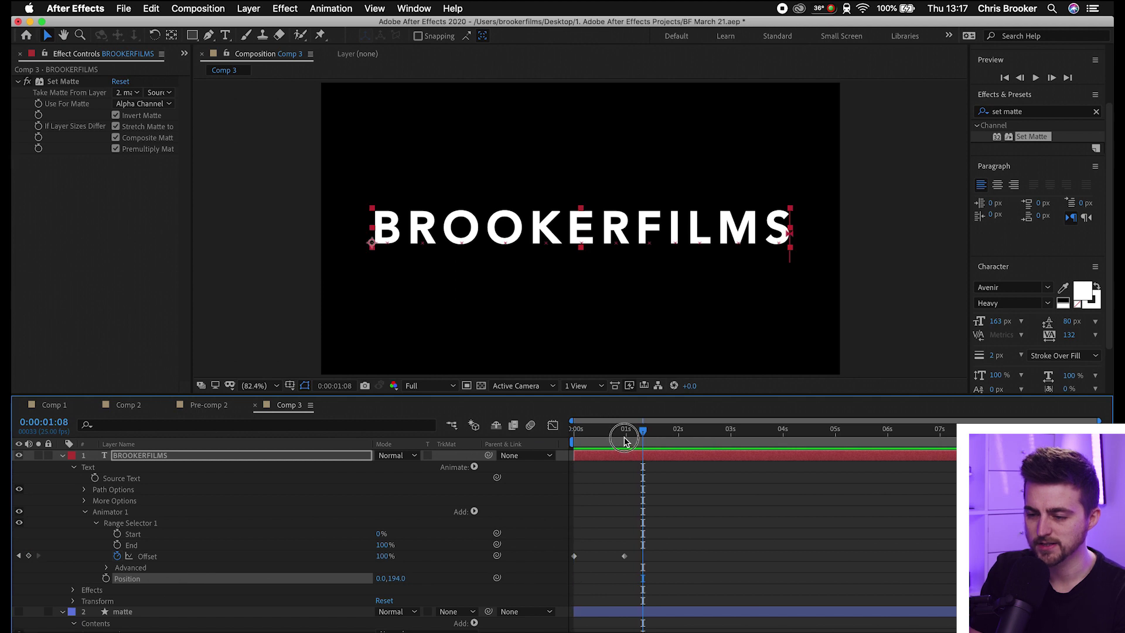
{"action": "left_click_drag", "start_coordinate": [624, 440], "coordinate": [569, 441]}
{"action": "key", "text": "space"}
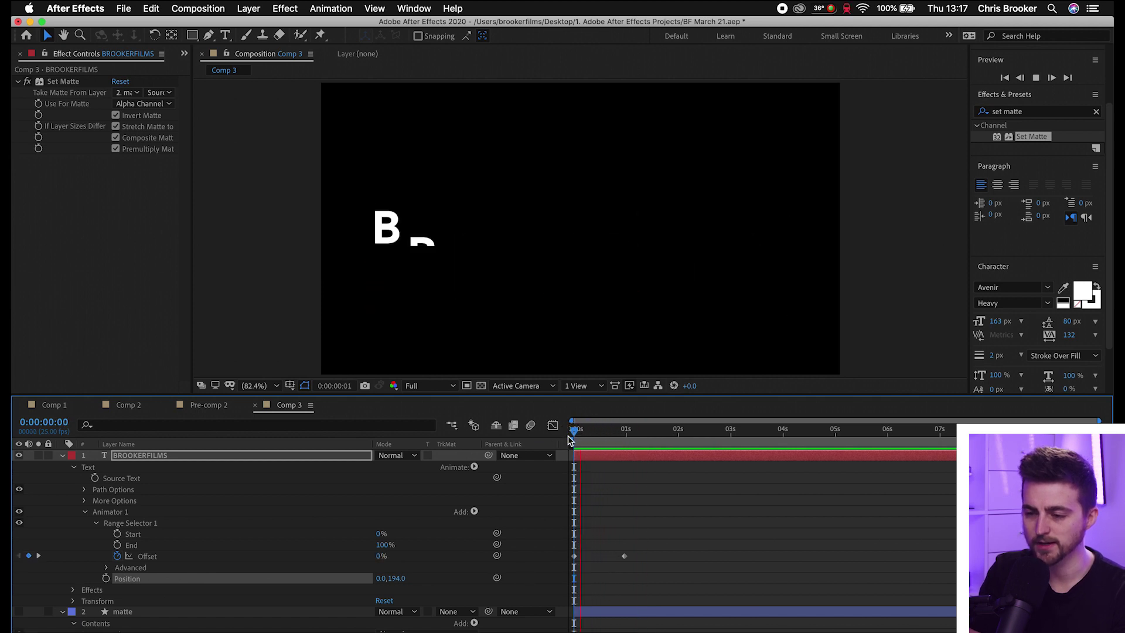
Step: Drag the 100% Offset keyframe out to about two seconds and preview the slower reveal
{"action": "key", "text": "space"}
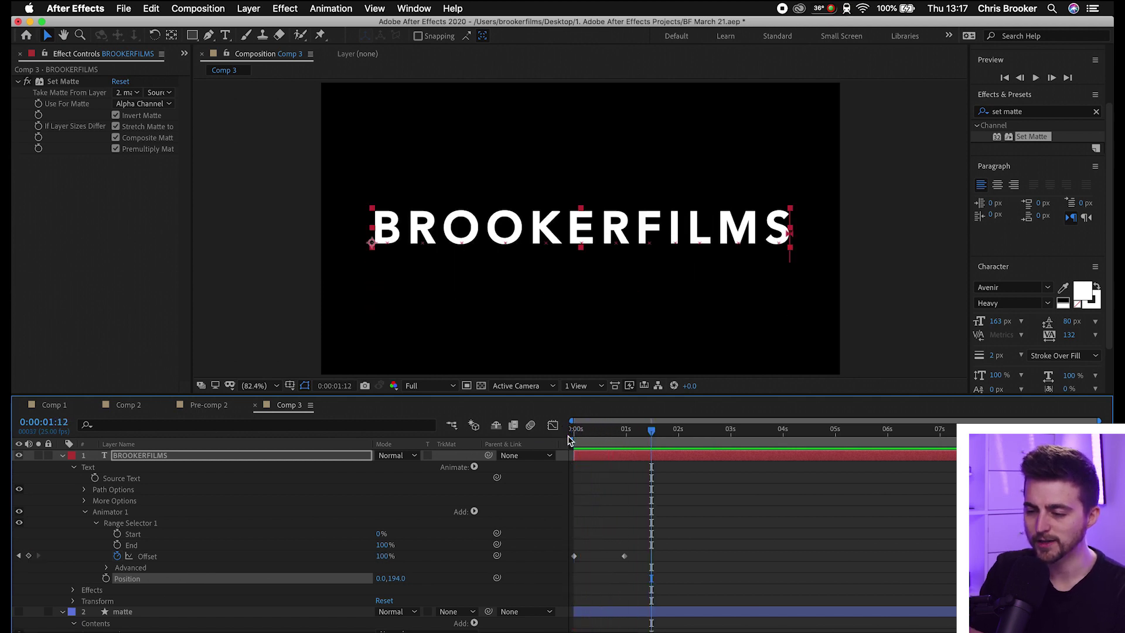
{"action": "left_click_drag", "start_coordinate": [625, 557], "coordinate": [674, 558]}
{"action": "key", "text": "Home"}
{"action": "key", "text": "space"}
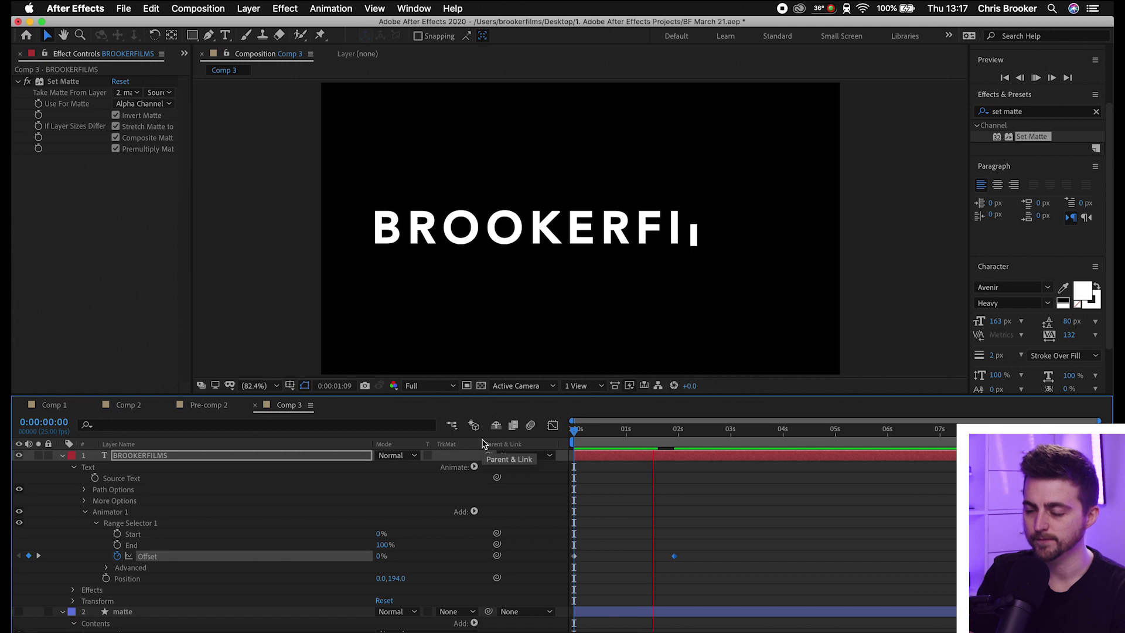
{"action": "key", "text": "space"}
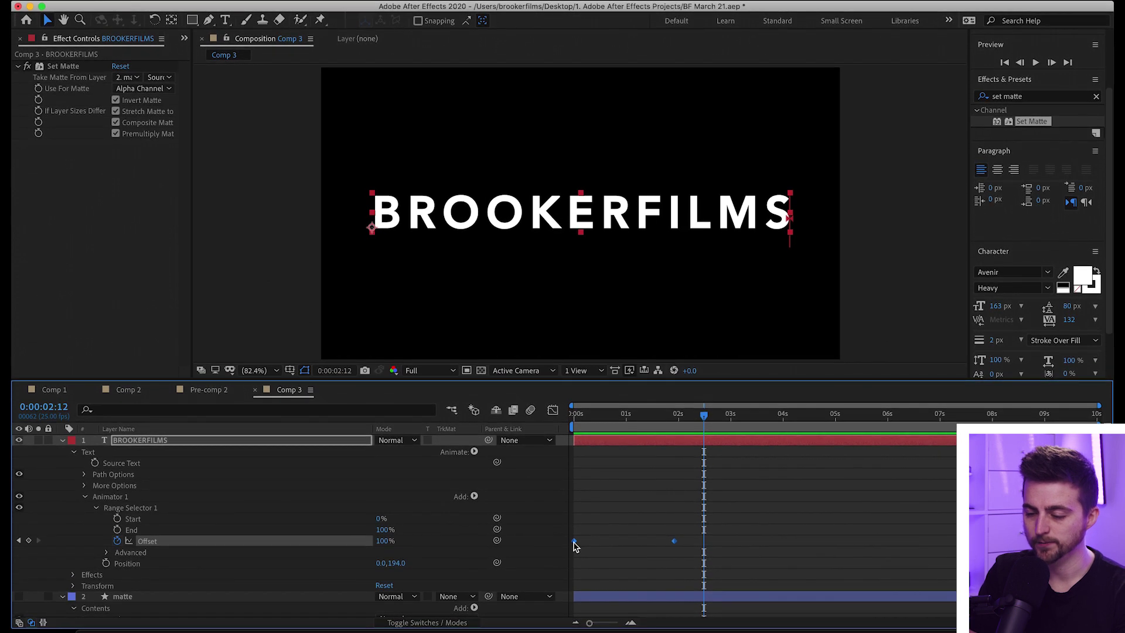
Step: Apply Easy Ease to both Offset keyframes and preview the eased animation
{"action": "right_click", "coordinate": [575, 545]}
{"action": "mouse_move", "coordinate": [691, 617]}
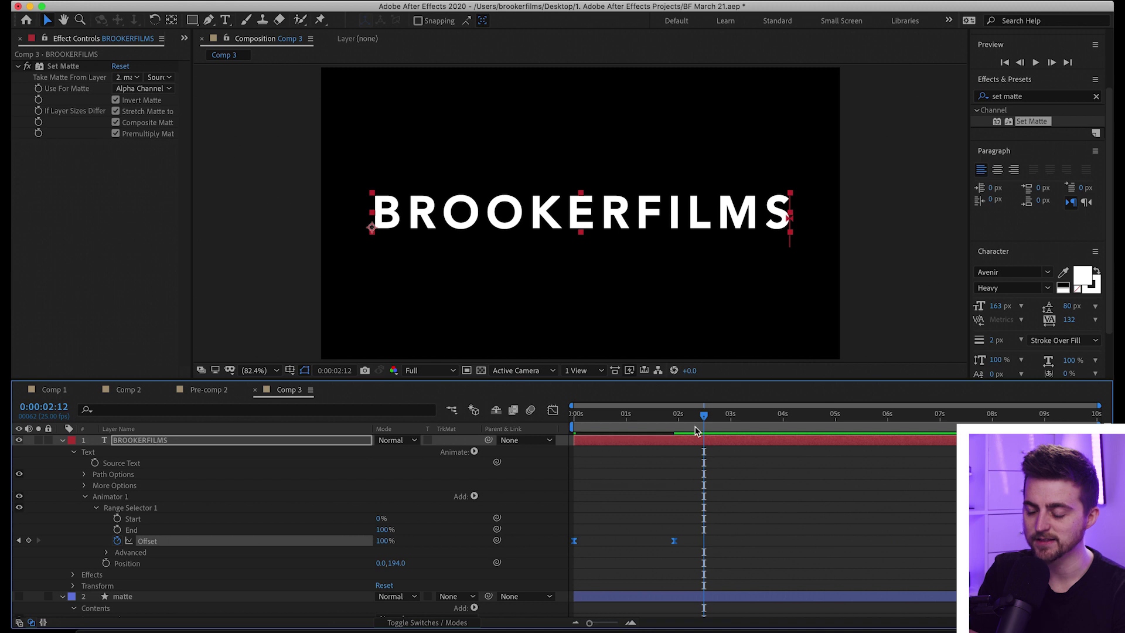
{"action": "key", "text": "space"}
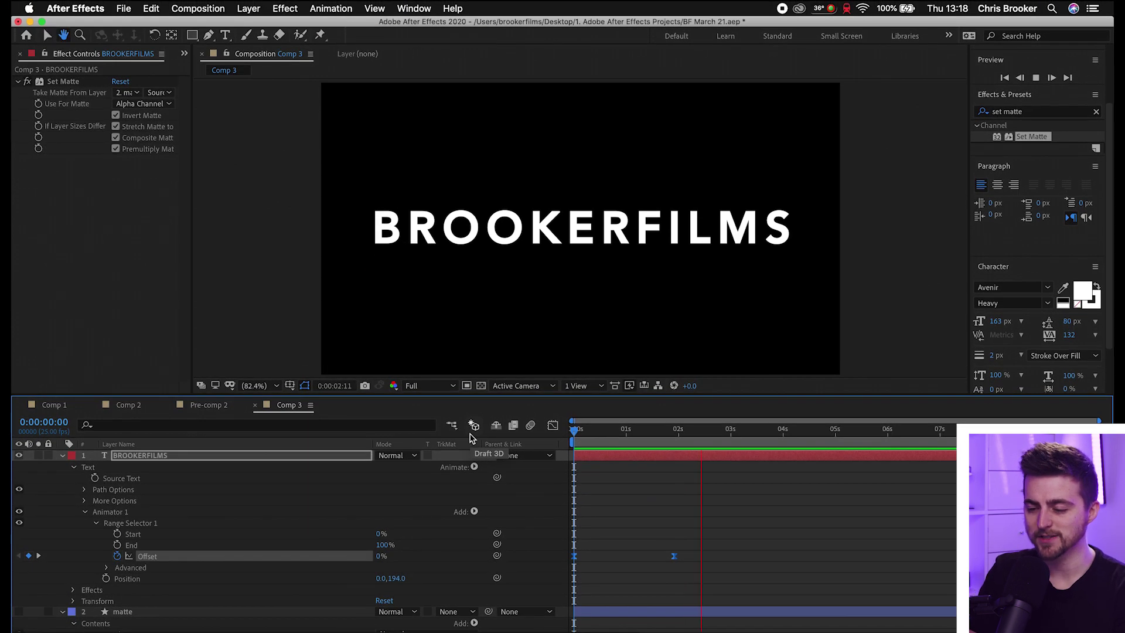
{"action": "left_click_drag", "start_coordinate": [661, 437], "coordinate": [653, 443]}
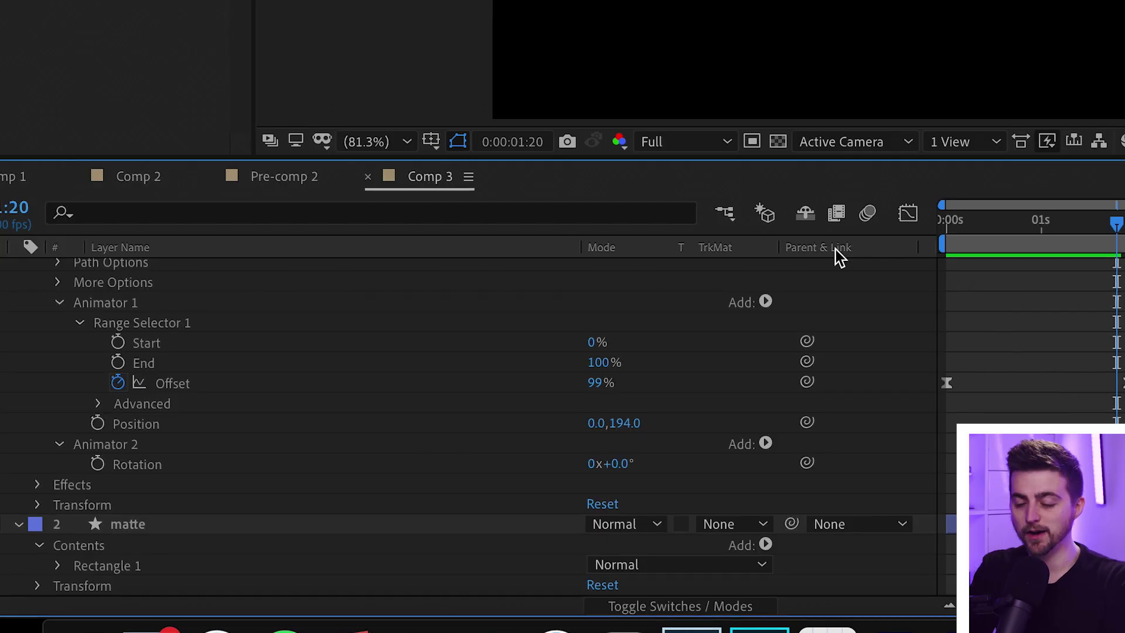
Step: Enable motion blur on the BROOKERFILMS layer and Comp 3, then preview from the start
{"action": "scroll", "coordinate": [469, 428], "scroll_direction": "up", "scroll_amount": 3}
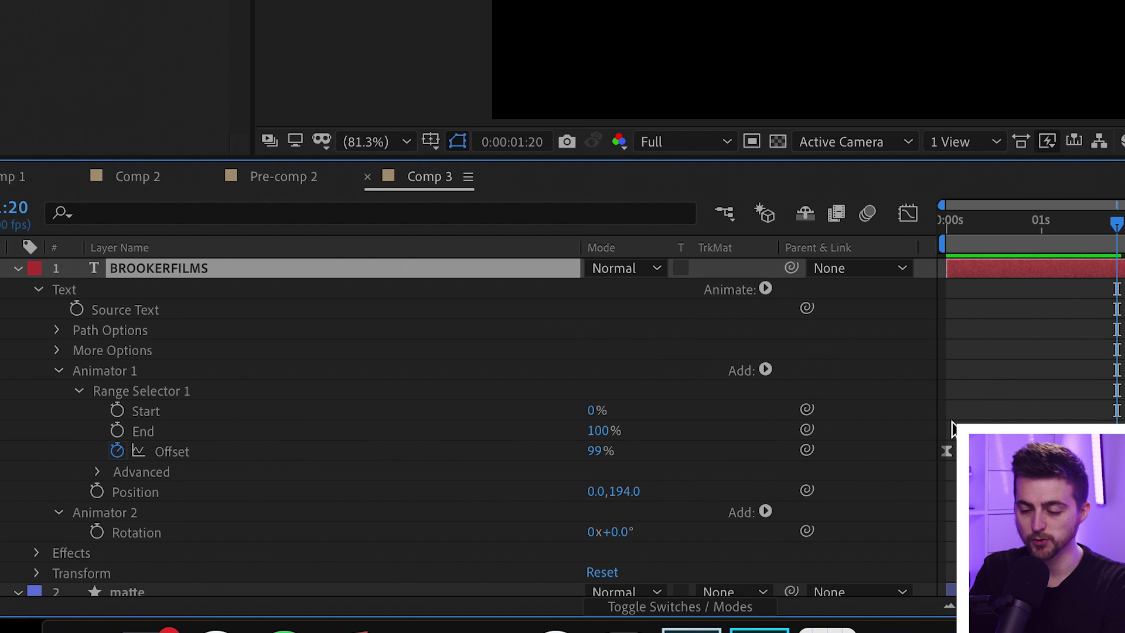
{"action": "left_click", "coordinate": [624, 606]}
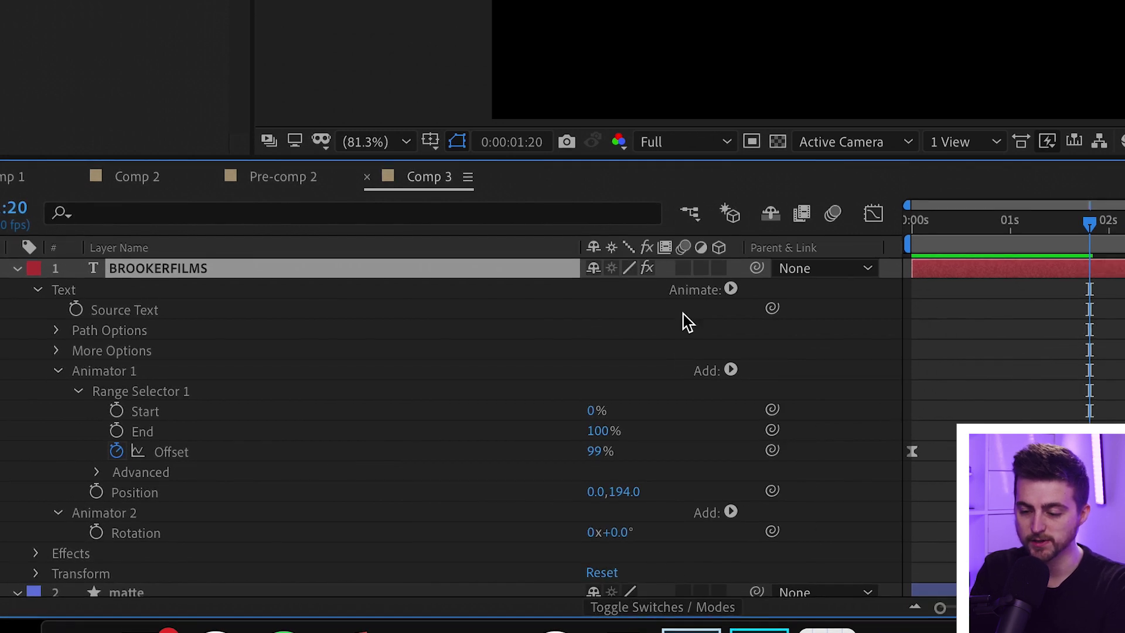
{"action": "left_click", "coordinate": [683, 268]}
{"action": "left_click", "coordinate": [832, 218]}
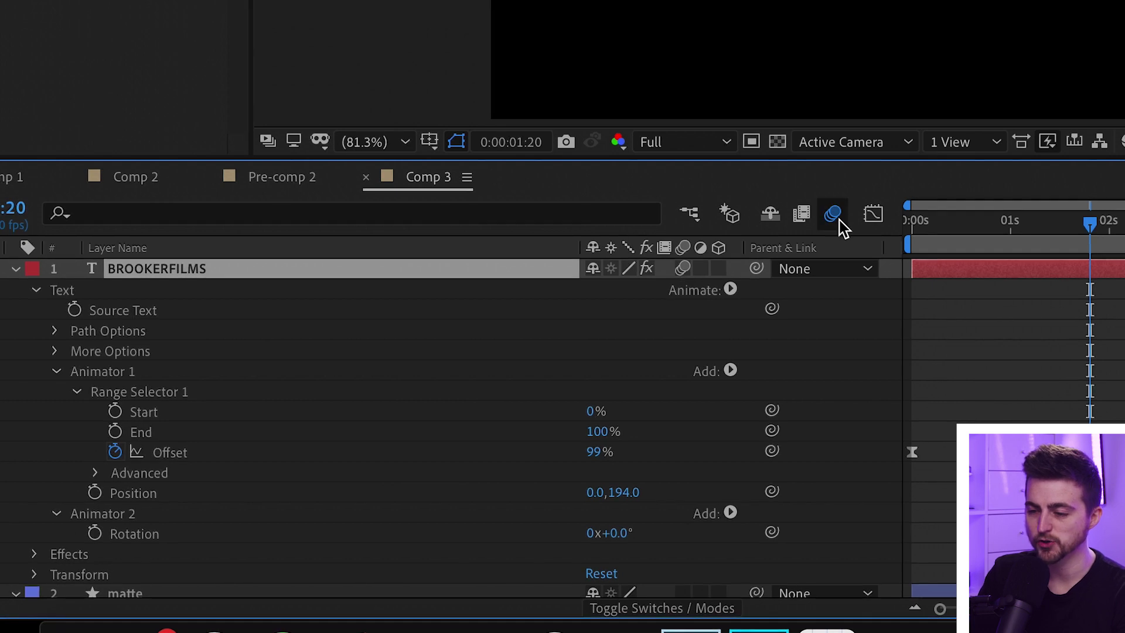
{"action": "key", "text": "Home"}
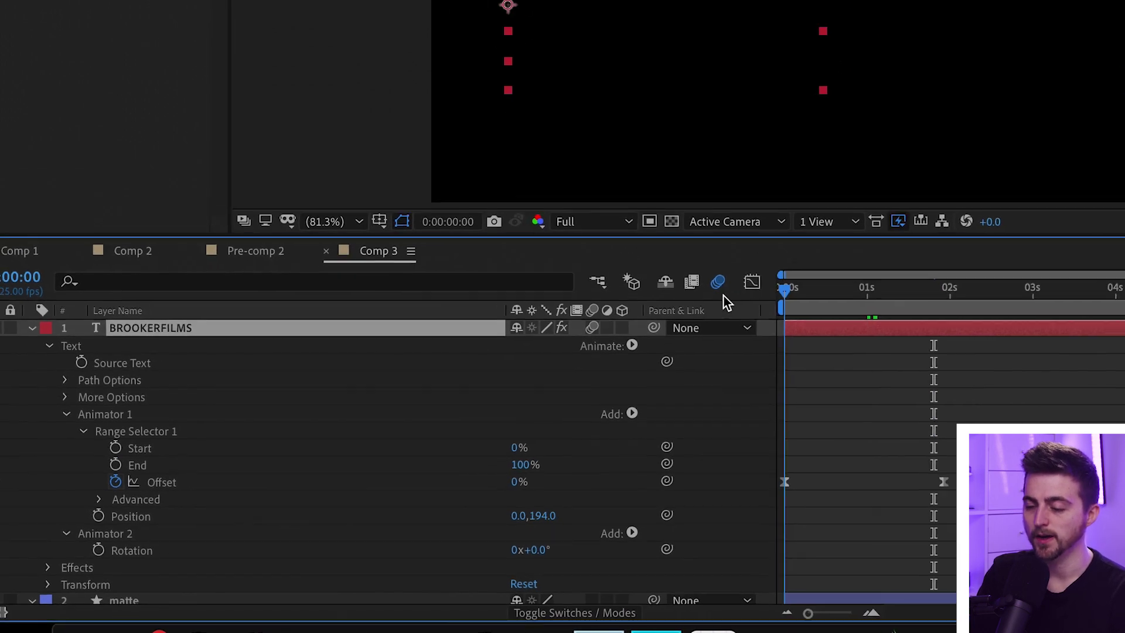
{"action": "key", "text": "space"}
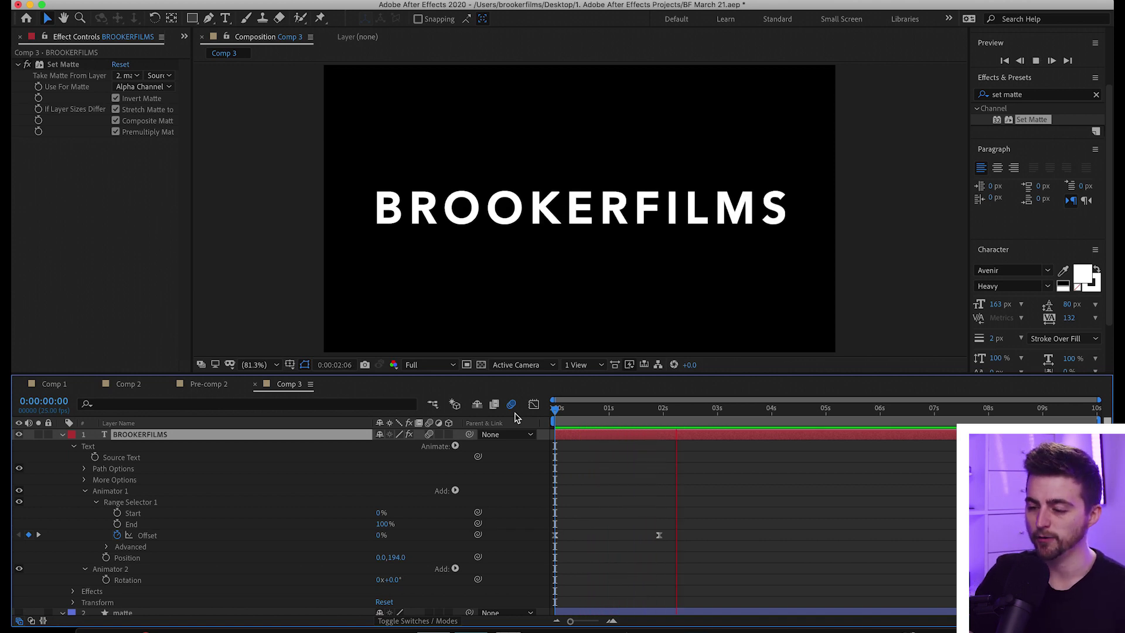
{"action": "key", "text": "space"}
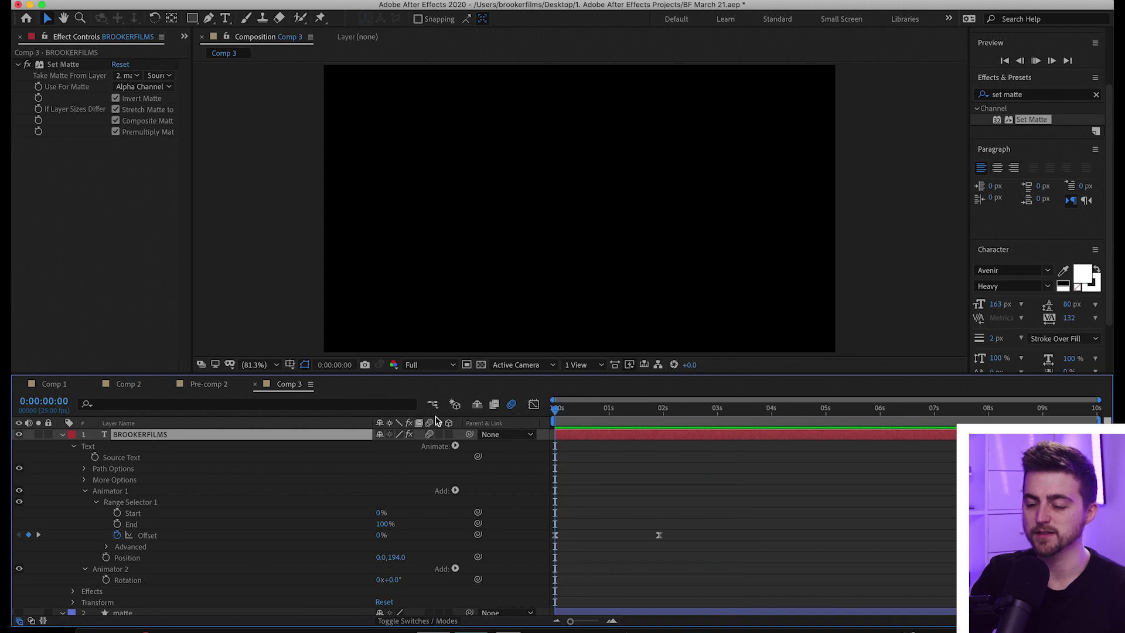